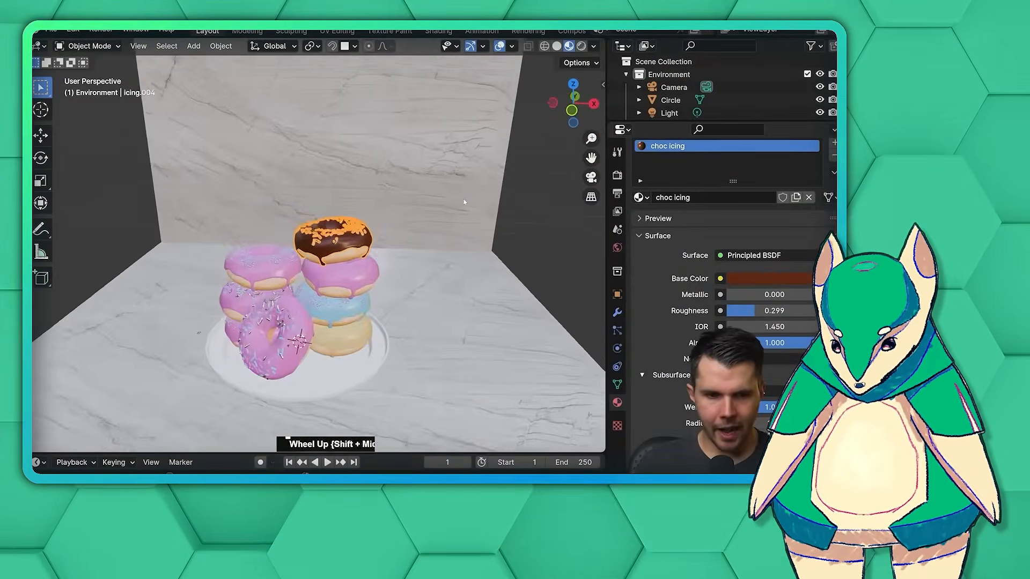
Examine the character's head, arms, legs and body mesh from several angles in solid and wireframe display.
scroll(464, 202, up, 5)
shift+middle_drag(472, 214, 445, 190)
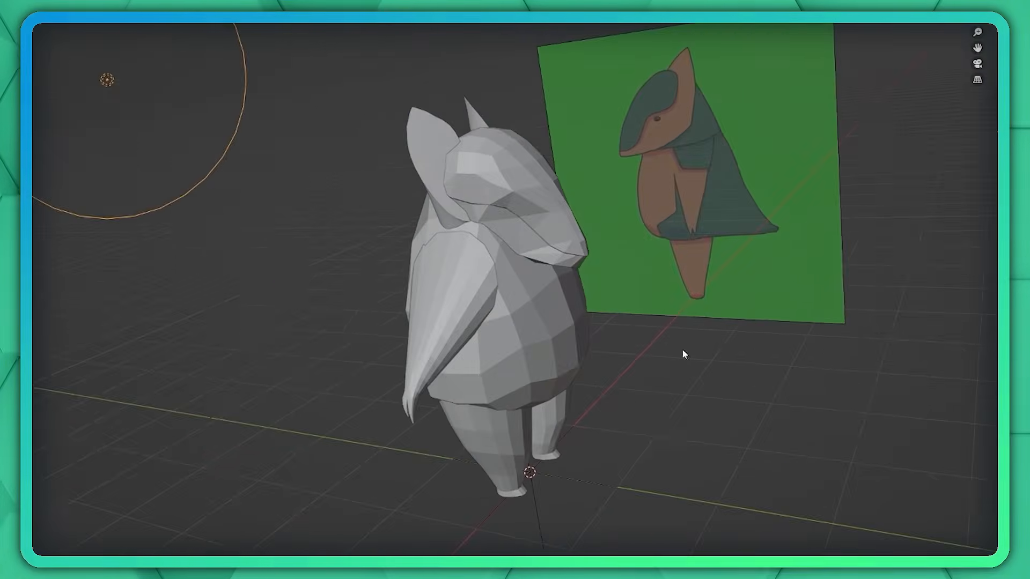
middle_drag(683, 355, 478, 252)
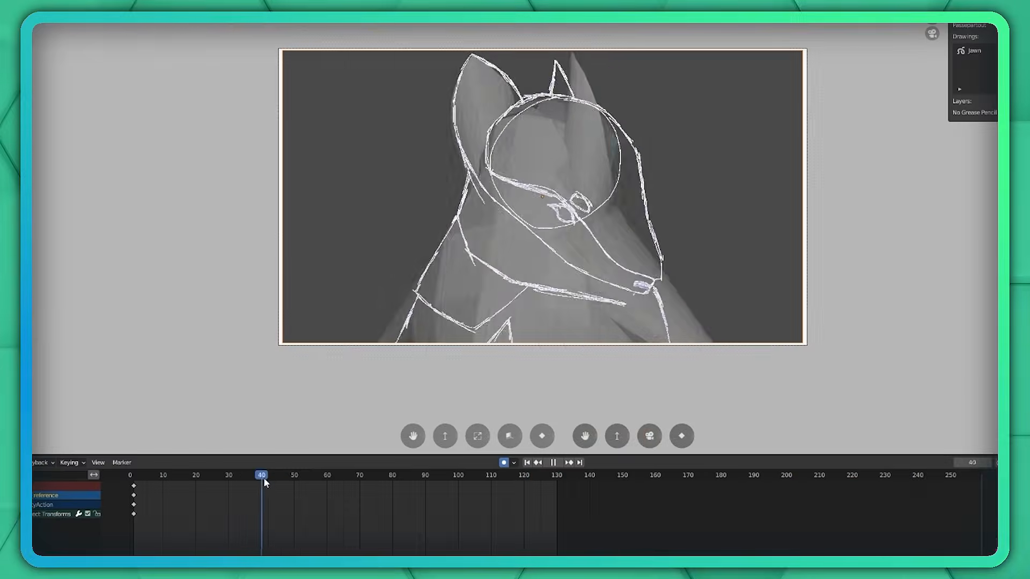
mouse_move(263, 477)
mouse_down()
mouse_move(252, 480)
mouse_move(299, 477)
mouse_move(273, 487)
mouse_up()
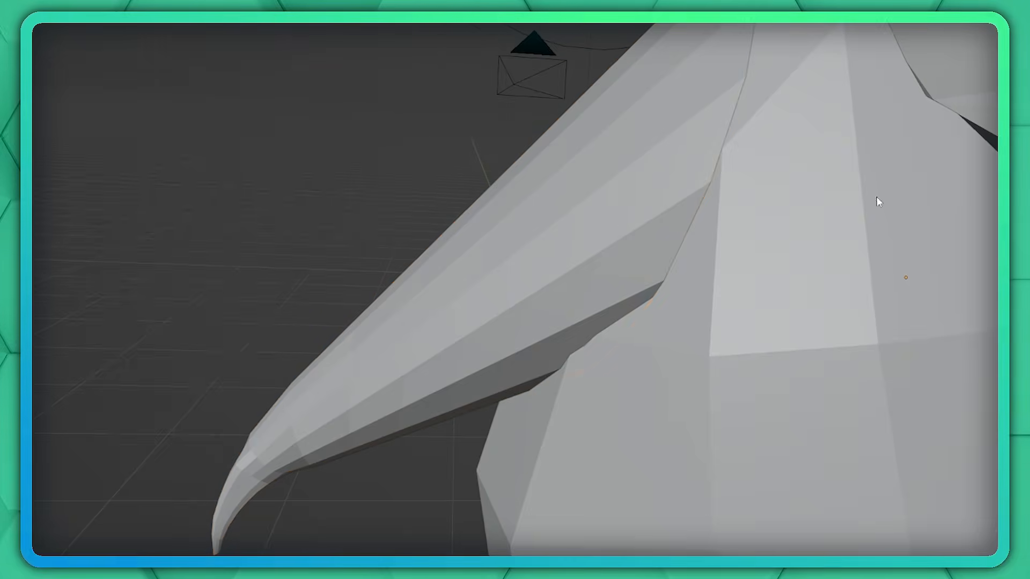
middle_drag(876, 196, 797, 231)
middle_drag(411, 192, 316, 197)
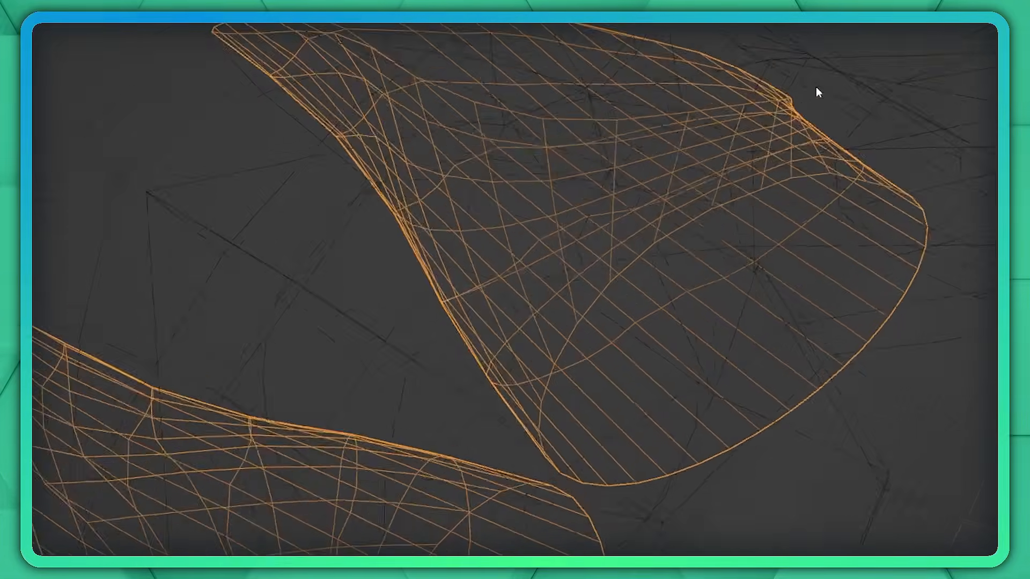
middle_drag(816, 92, 787, 115)
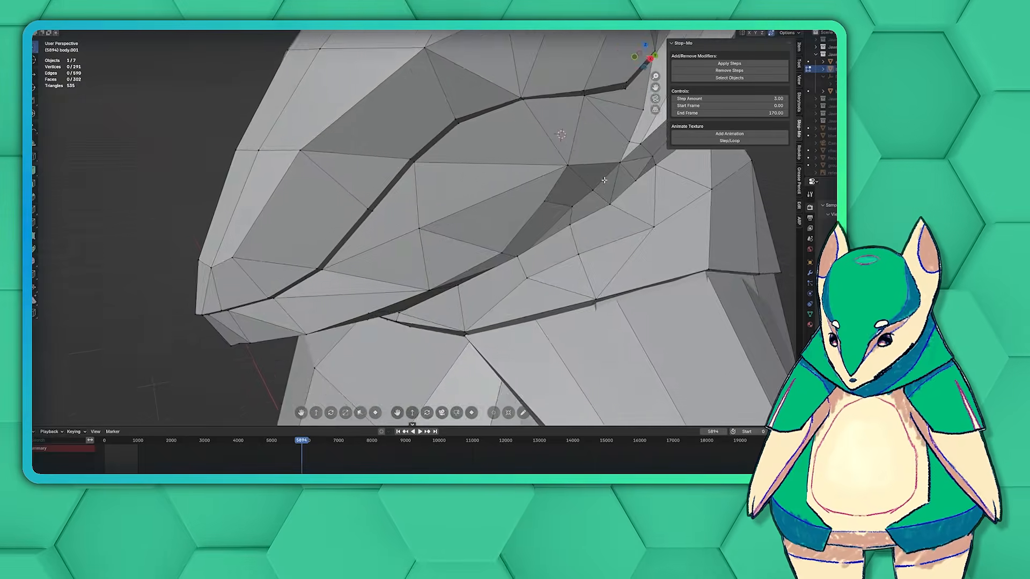
mouse_move(604, 181)
middle_down()
mouse_move(656, 244)
mouse_move(393, 258)
mouse_move(450, 203)
middle_up()
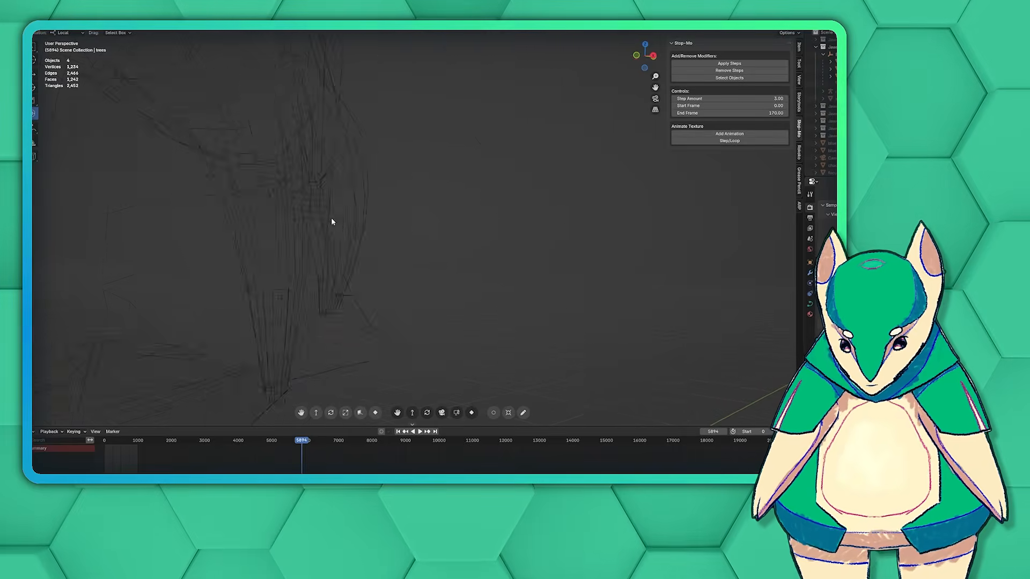
click(755, 30)
click(535, 149)
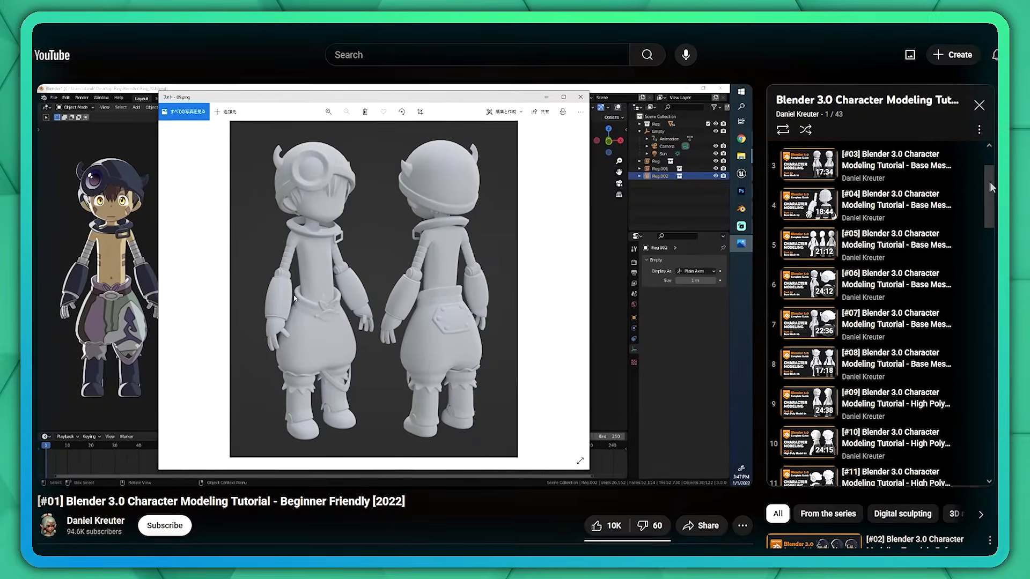
drag(990, 182, 997, 334)
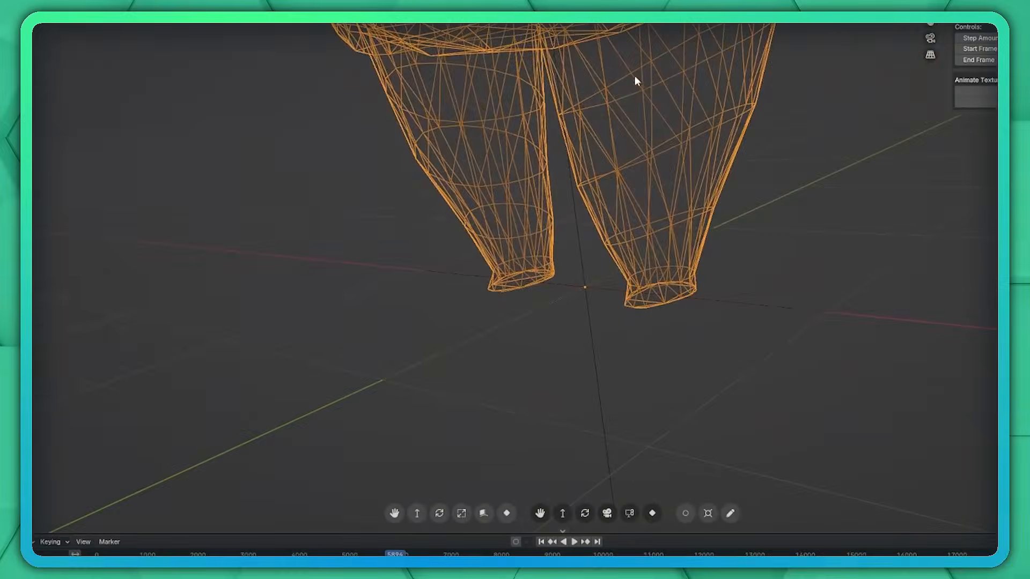
middle_drag(607, 72, 680, 96)
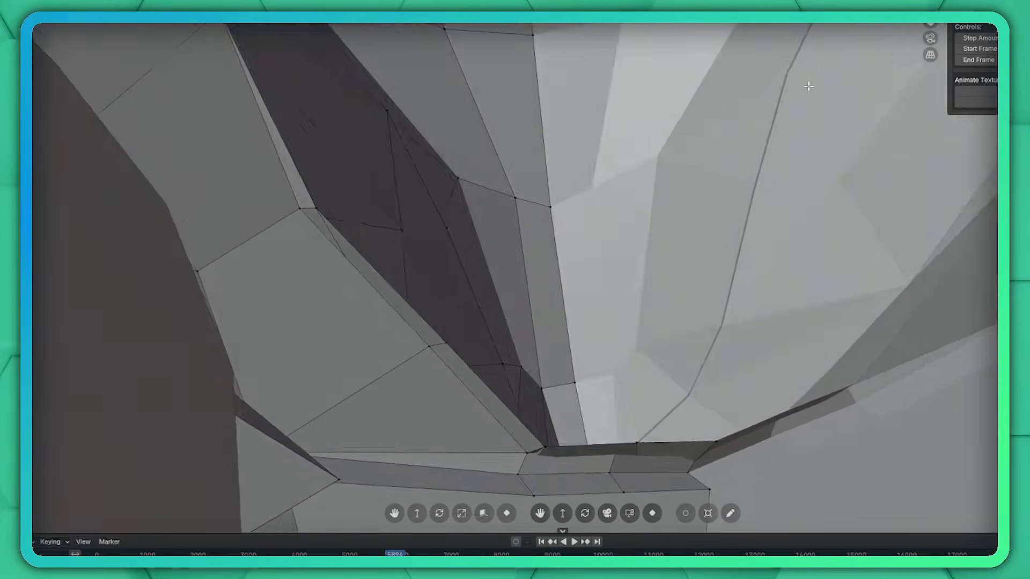
middle_drag(808, 87, 529, 280)
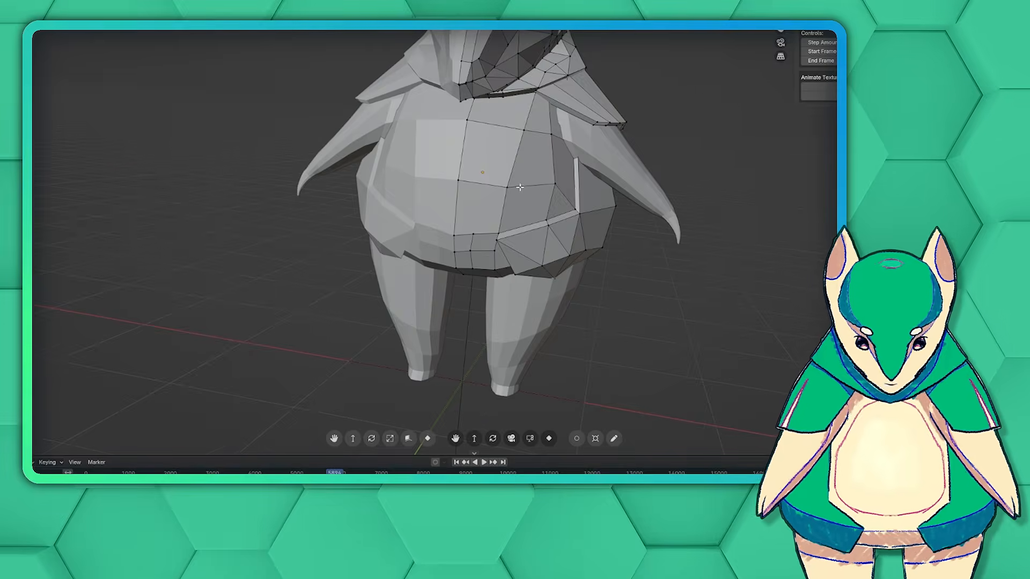
middle_drag(408, 204, 427, 197)
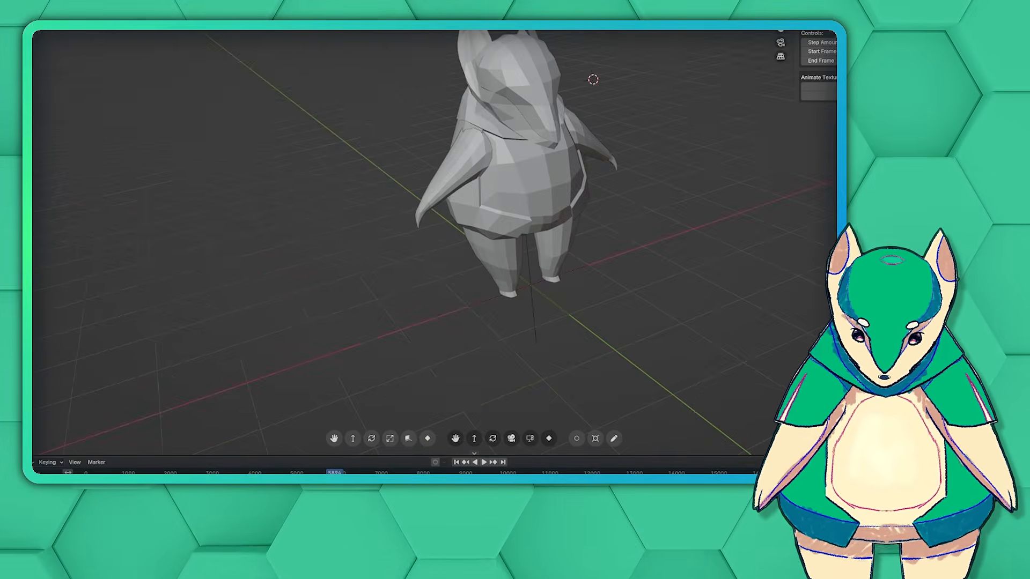
Inspect the topology of the character's torso and vest from several angles, including in wireframe display.
key(shift+z)
middle_drag(602, 275, 514, 198)
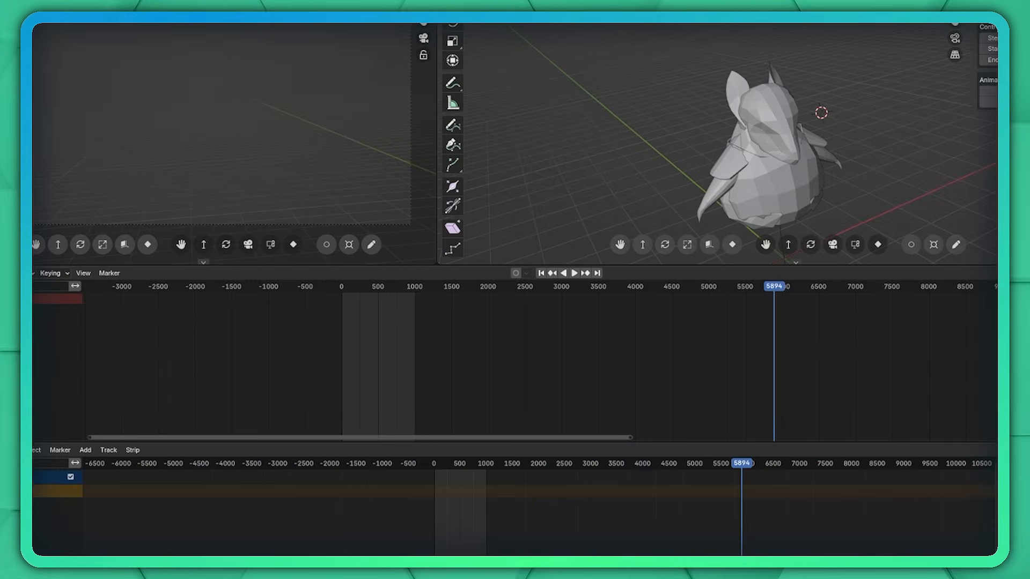
drag(639, 230, 621, 439)
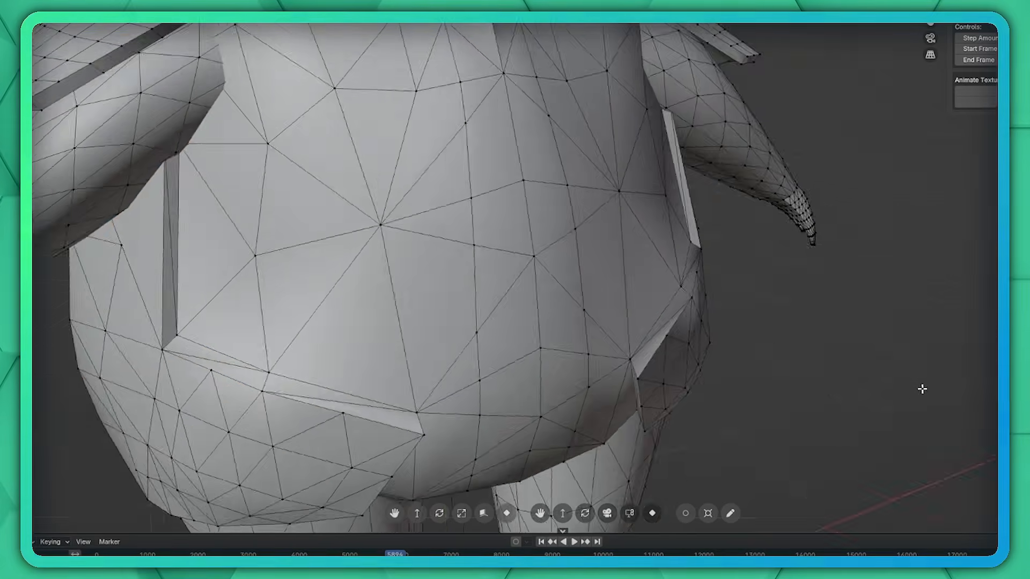
middle_drag(922, 388, 617, 241)
scroll(720, 367, down, 3)
scroll(720, 367, down, 3)
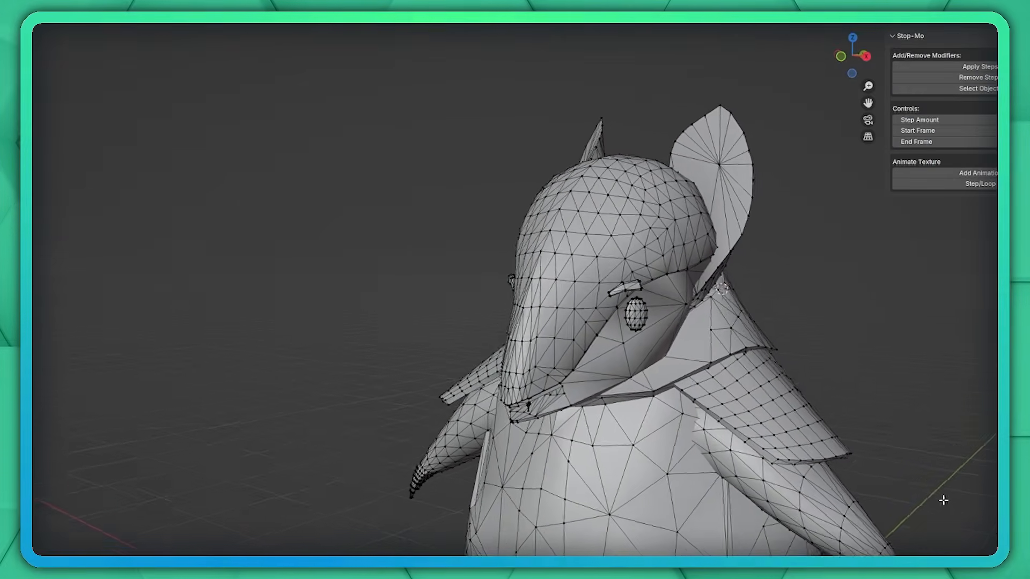
middle_drag(943, 500, 759, 426)
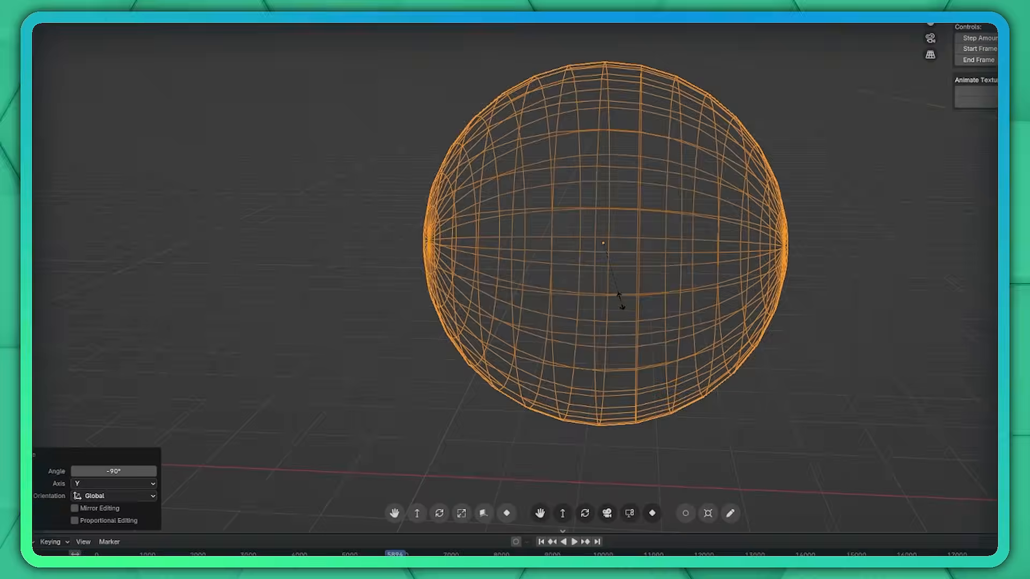
Scale the sphere along the X axis into a narrow oval.
key(x)
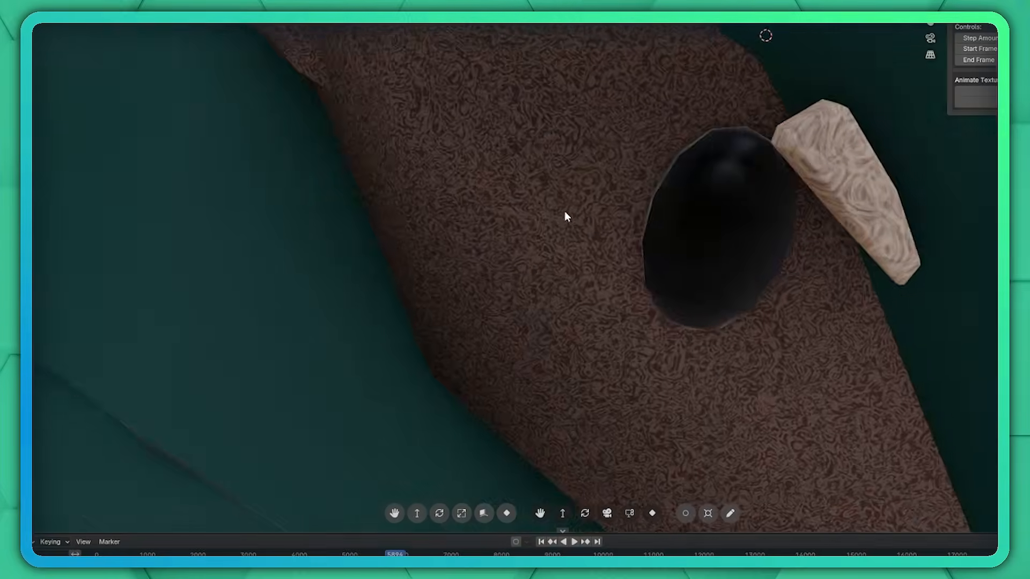
middle_drag(564, 213, 708, 159)
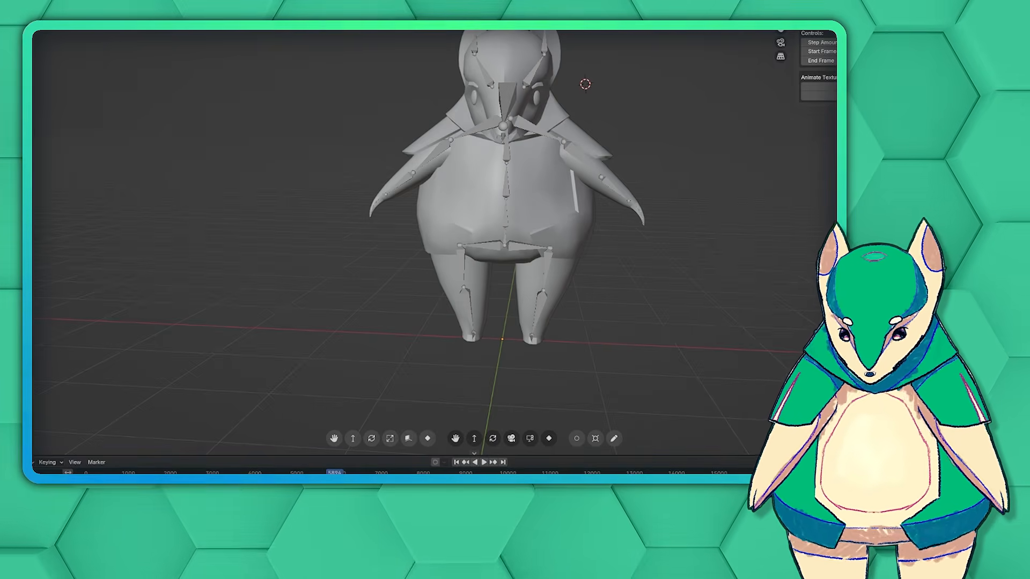
Hide the character's mesh and inspect the bare armature's hand, spine and leg bones up close.
key(h)
scroll(456, 225, up, 4)
middle_drag(456, 225, 589, 243)
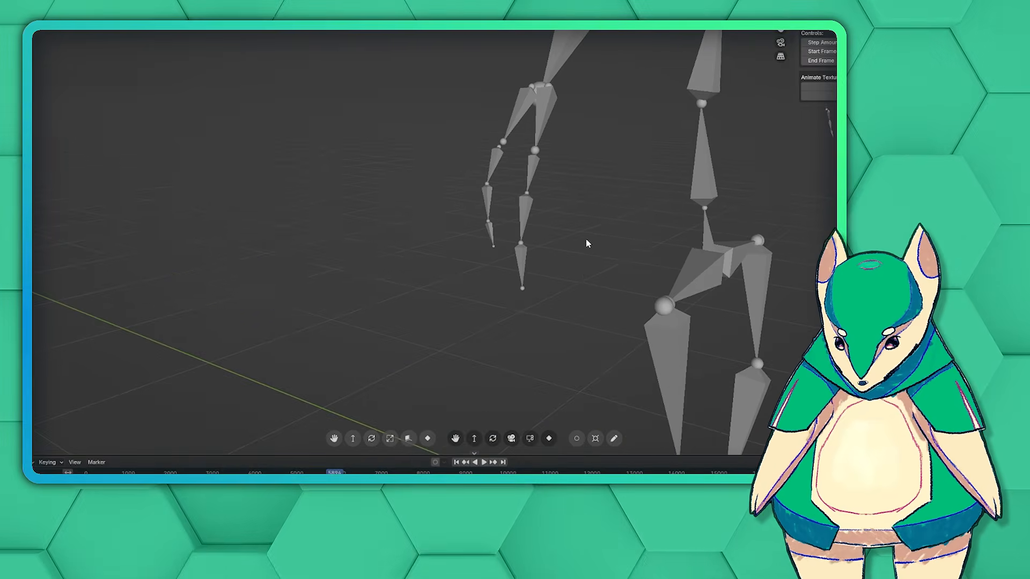
scroll(590, 239, up, 5)
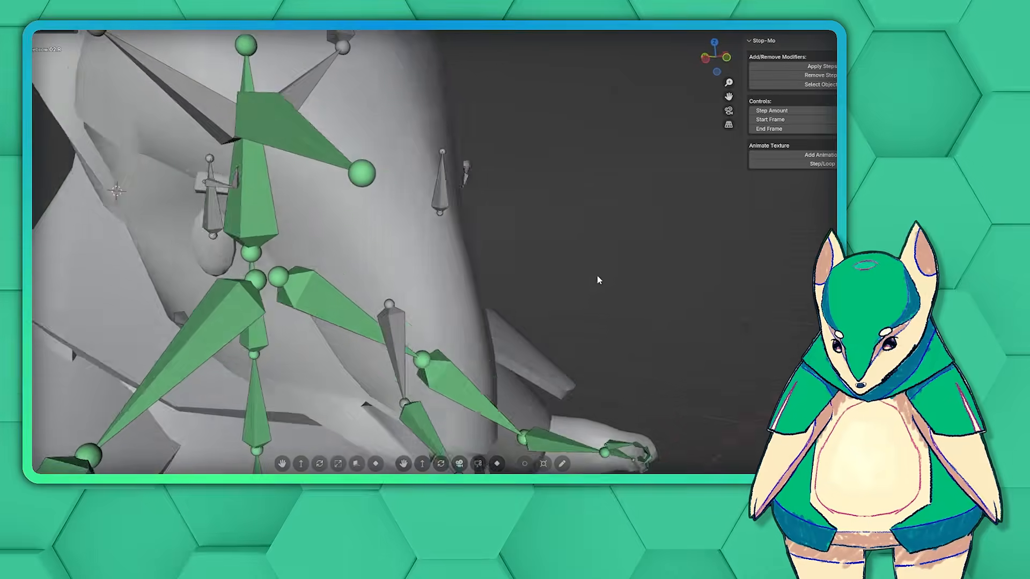
Rotate the small bone at the eyebrow around the X axis.
middle_drag(598, 280, 692, 267)
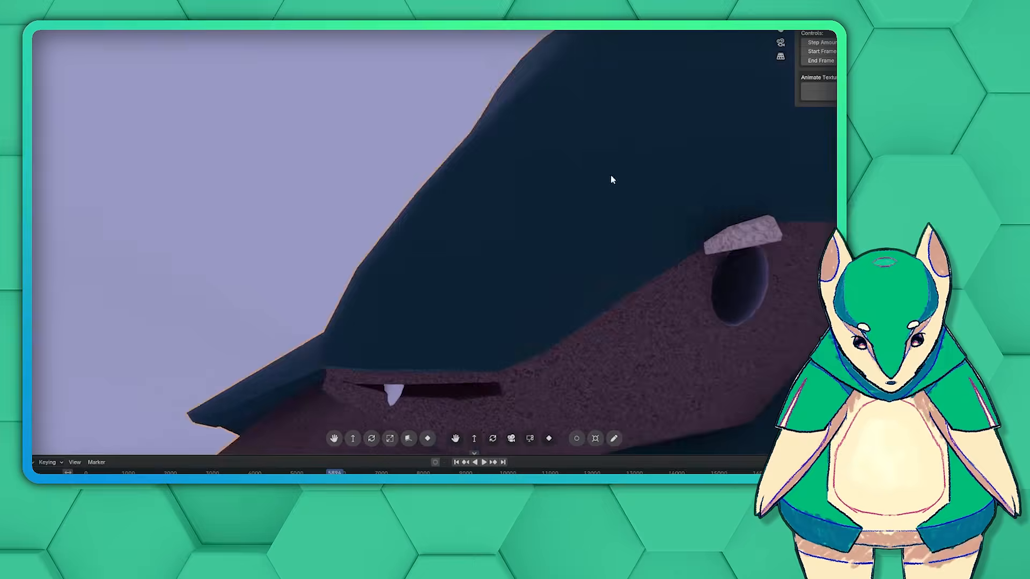
middle_drag(609, 177, 699, 149)
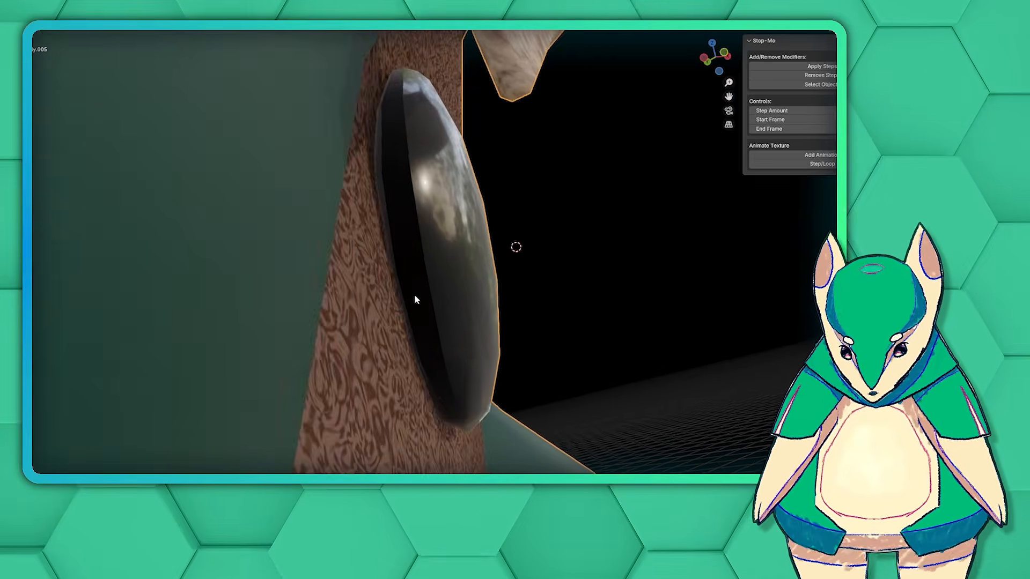
Set the material's coat roughness to 0.212 and collapse the Coat settings.
middle_drag(414, 299, 391, 312)
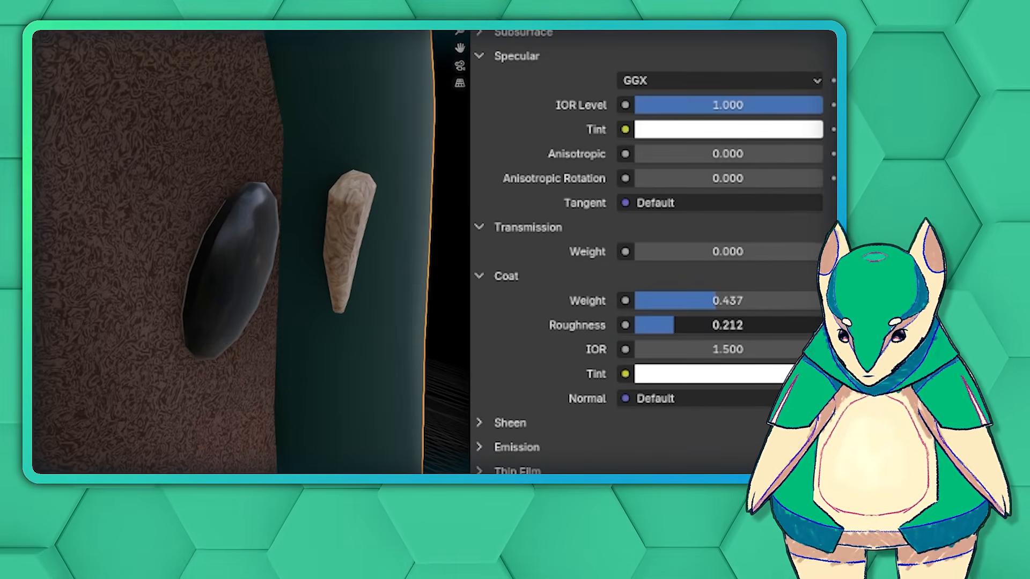
click(479, 277)
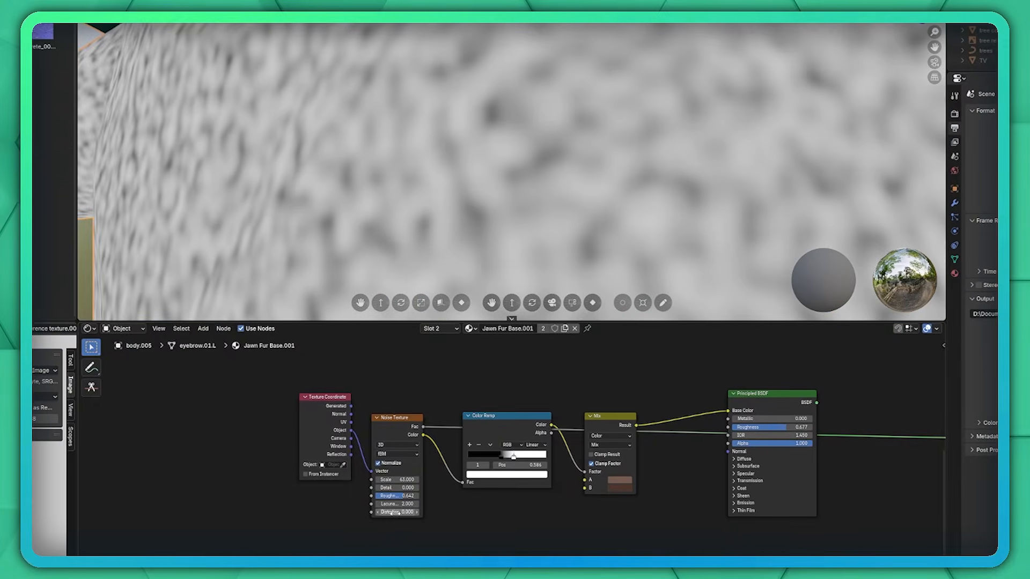
Preview the Color Ramp, Mix and Principled BSDF outputs of Jawn Fur Base.001 one by one on the body surface.
drag(392, 512, 456, 512)
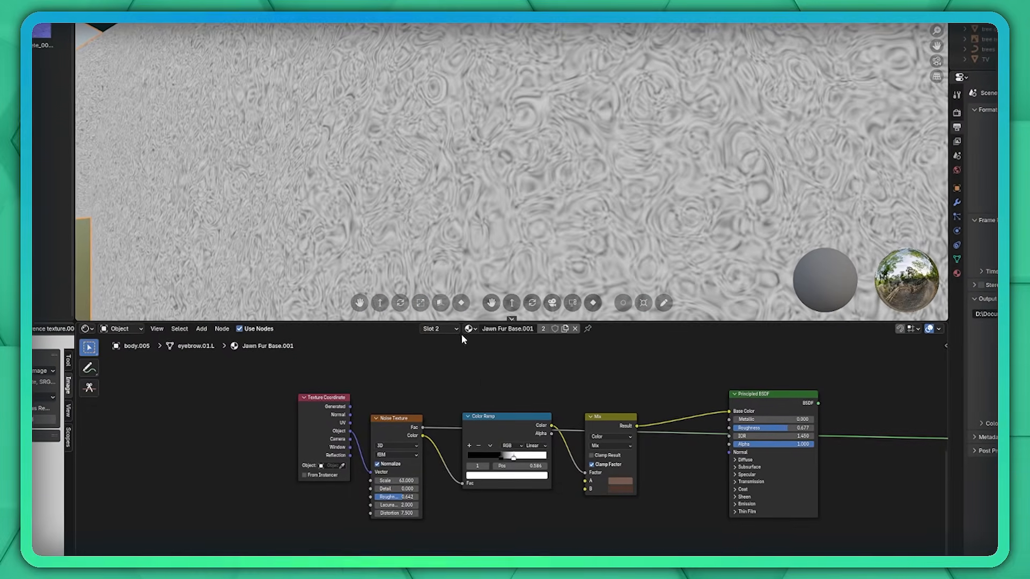
ctrl+shift+click(495, 423)
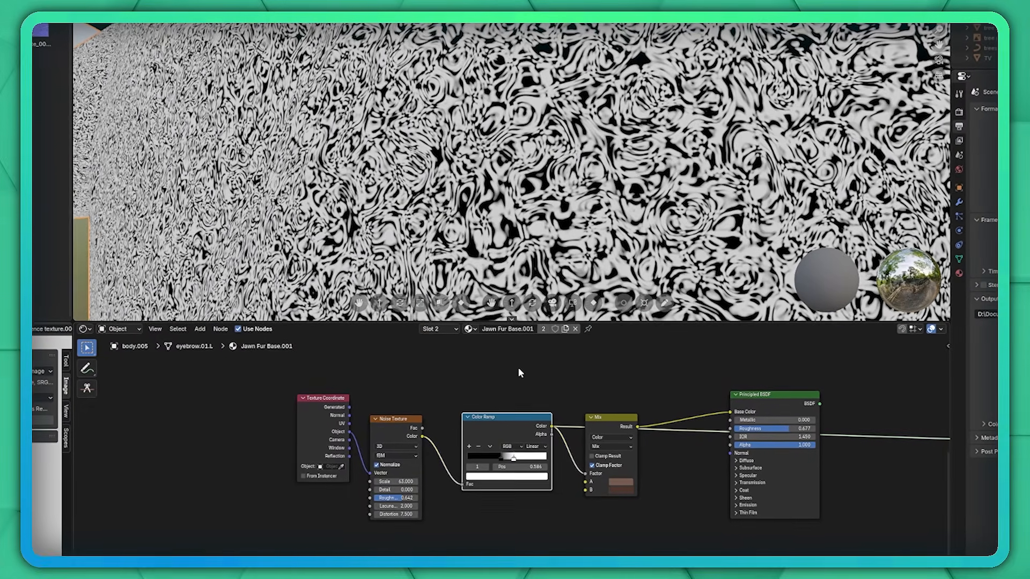
ctrl+shift+click(610, 423)
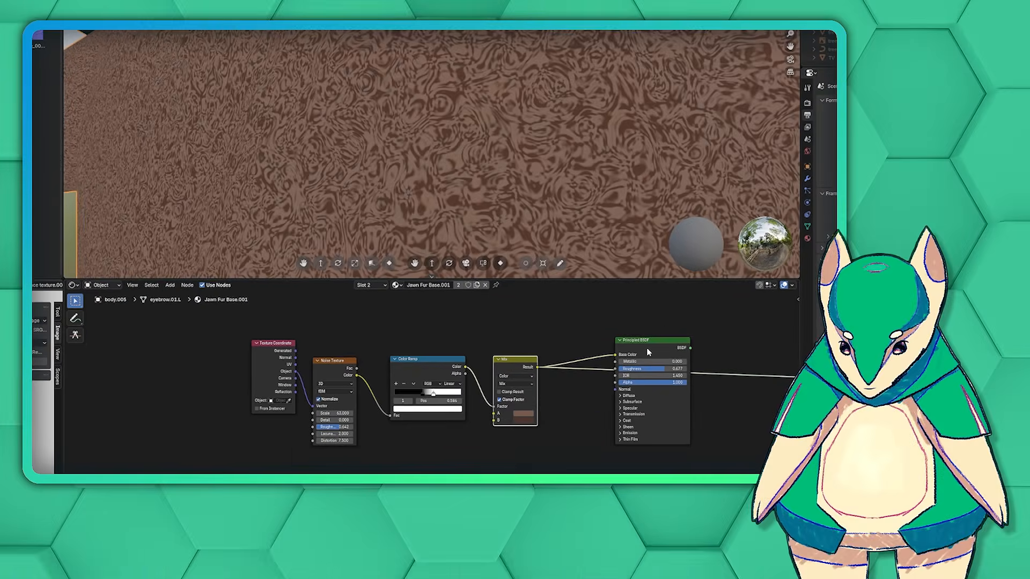
ctrl+shift+click(648, 352)
middle_drag(719, 315, 617, 341)
scroll(617, 341, down, 2)
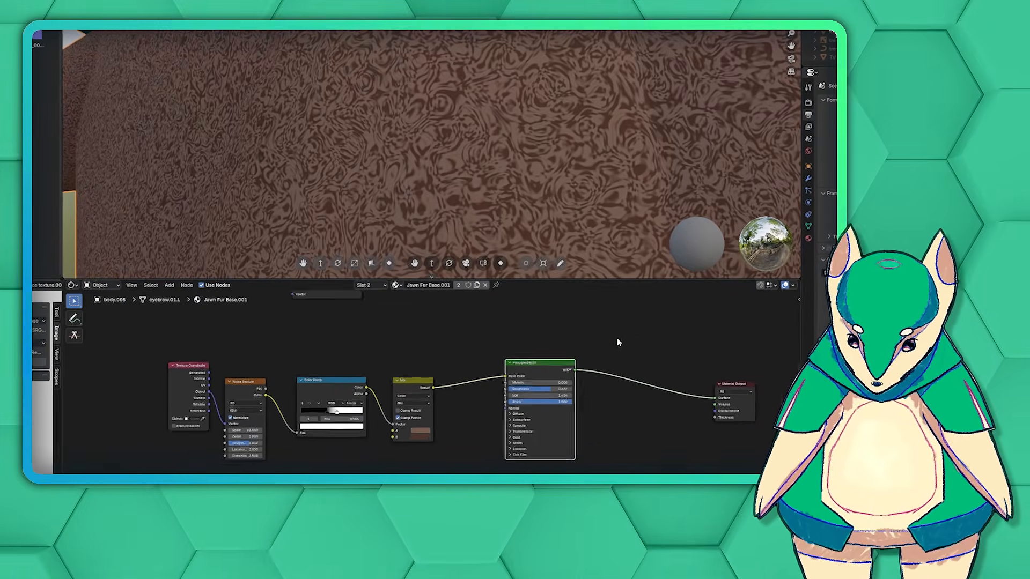
scroll(457, 146, down, 5)
scroll(457, 146, down, 5)
middle_drag(437, 170, 455, 76)
scroll(542, 182, up, 6)
scroll(571, 172, down, 3)
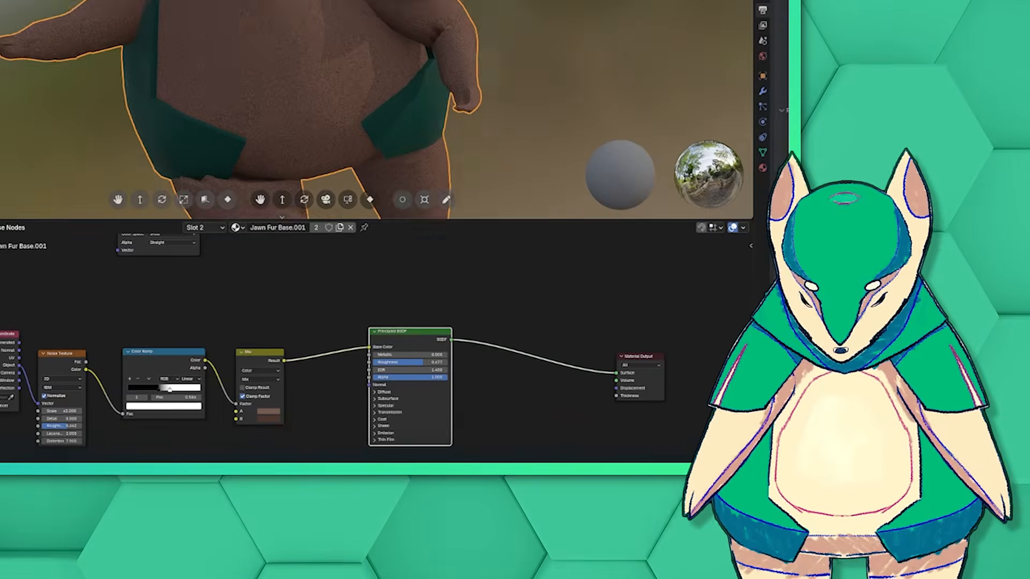
middle_drag(376, 118, 413, 118)
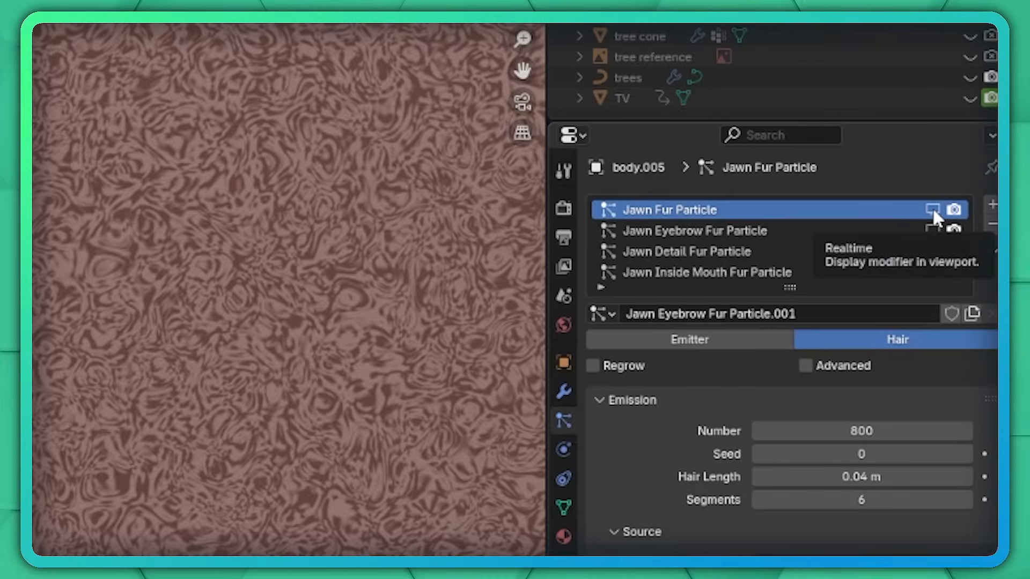
Show the Jawn Fur Particle hair on the body in the viewport.
click(932, 209)
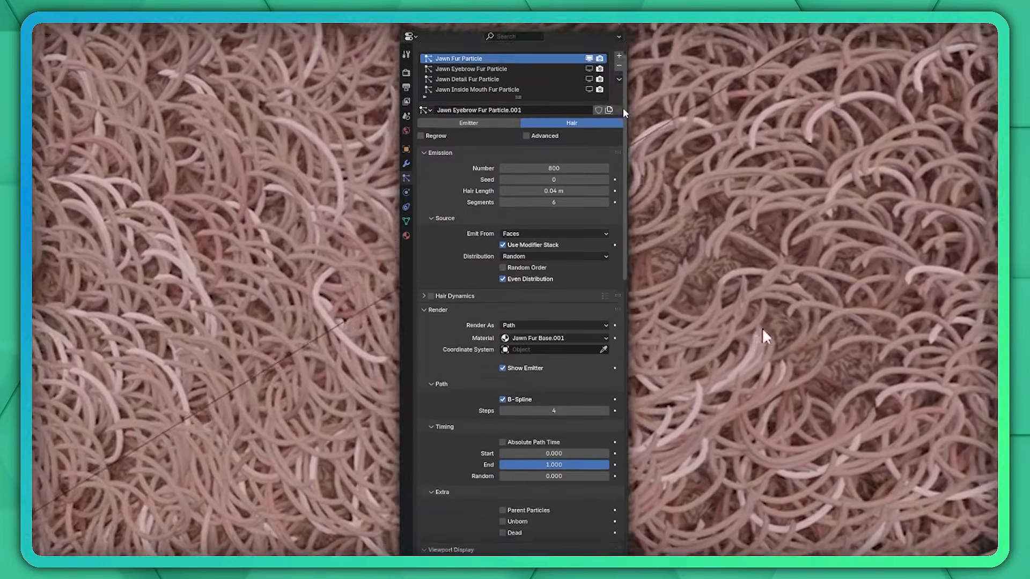
drag(623, 109, 630, 358)
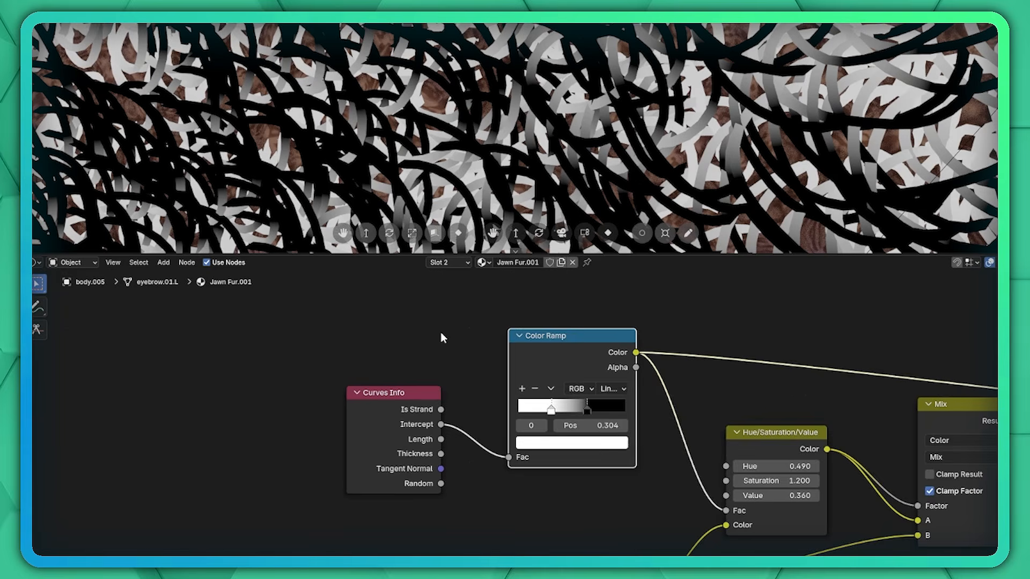
Preview the Jawn Fur.001 Color Ramps driven by Curves Info Intercept and Random on the fur strands.
scroll(440, 337, down, 2)
middle_drag(678, 356, 518, 308)
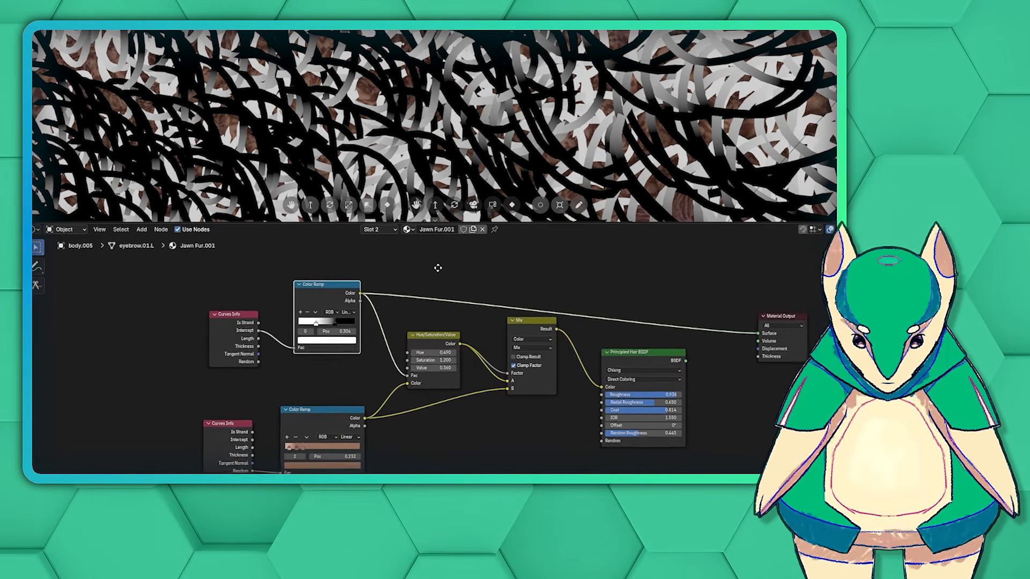
middle_drag(438, 268, 402, 251)
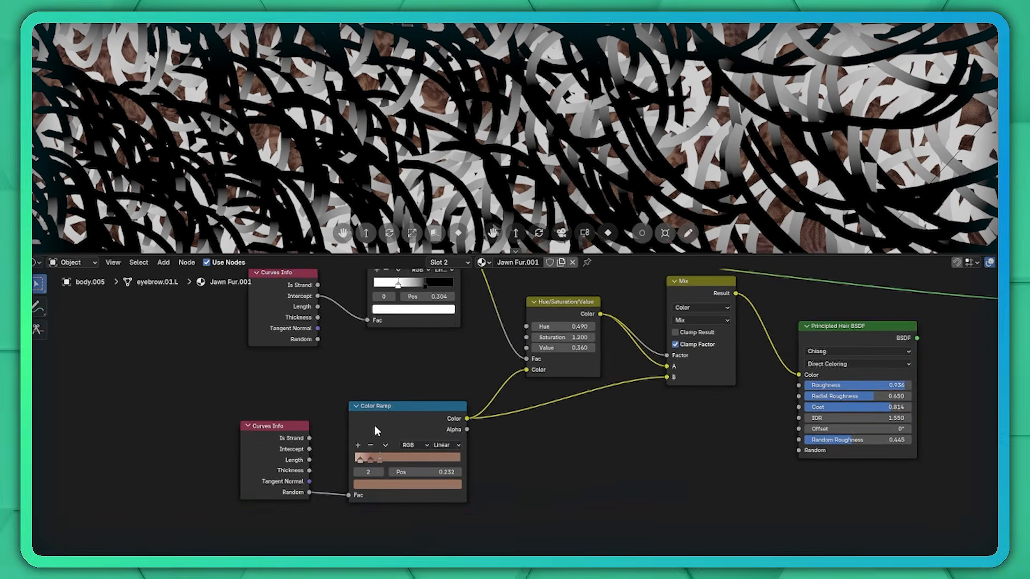
scroll(375, 426, up, 1)
middle_drag(374, 426, 419, 450)
ctrl+shift+click(405, 456)
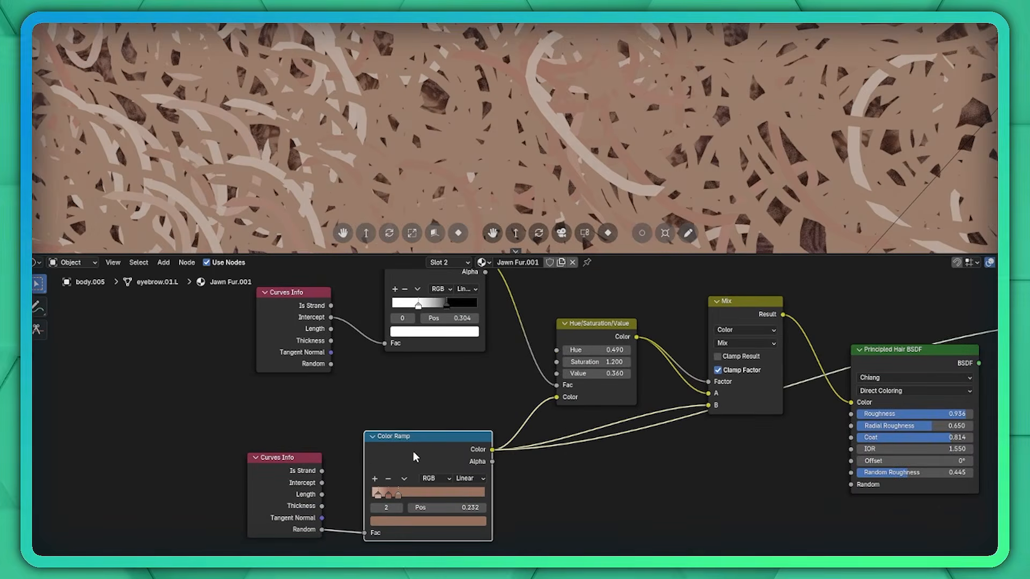
Preview the Hue/Saturation/Value output and route the Principled Hair BSDF back into the Material Output.
ctrl+shift+click(600, 331)
ctrl+shift+click(733, 436)
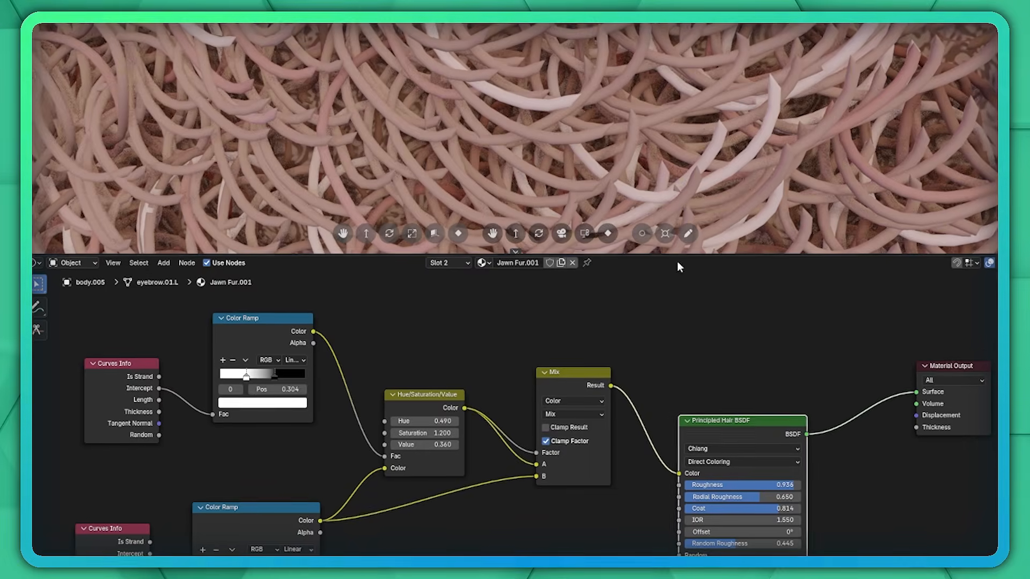
scroll(700, 139, down, 8)
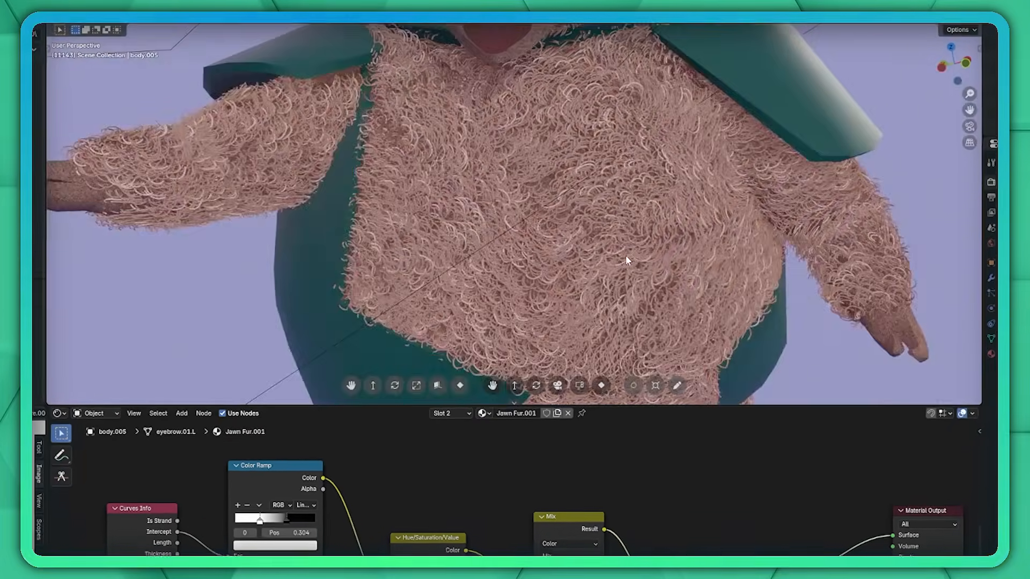
Examine the fur across the whole character and review the Jawn Eyebrow Fur Particle.001 hair settings.
scroll(627, 258, down, 5)
middle_drag(548, 230, 582, 265)
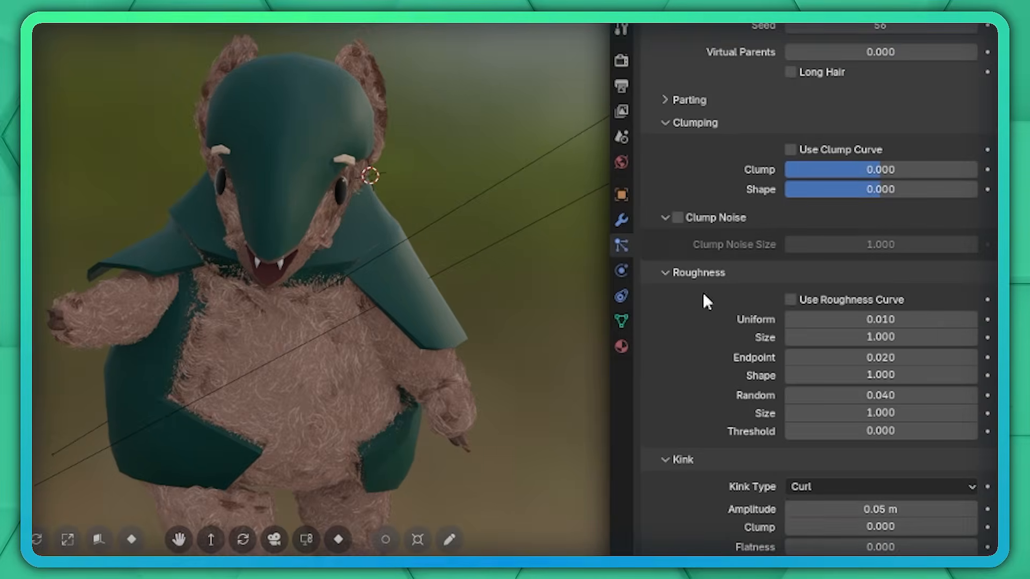
scroll(701, 298, down, 2)
scroll(282, 340, up, 10)
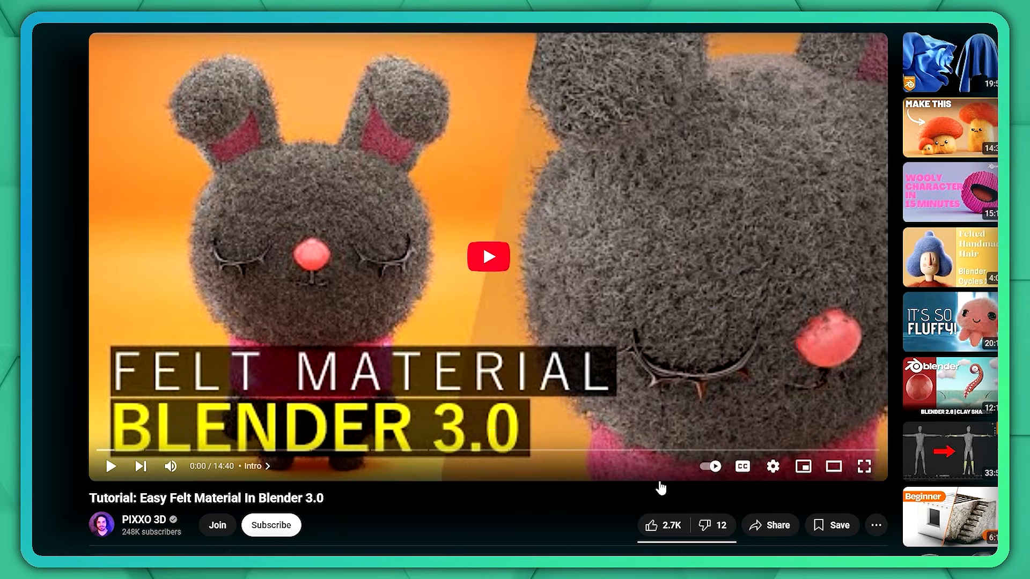
Play the YouTube video "Tutorial: Easy Felt Material In Blender 3.0".
click(493, 262)
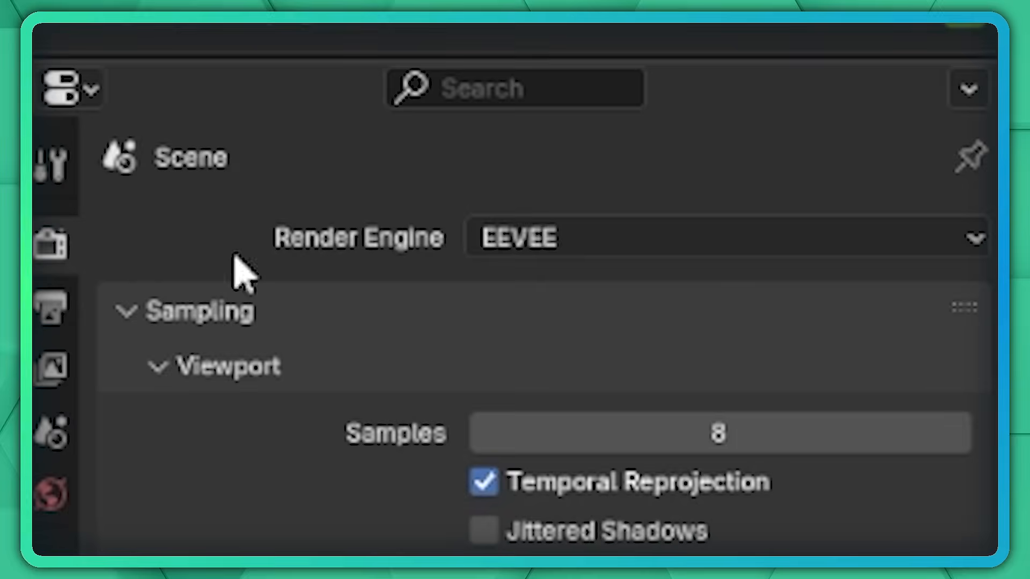
Set the render engine to Cycles and inspect the Jawn Fur.001 strands up close in the rendered viewport.
click(587, 238)
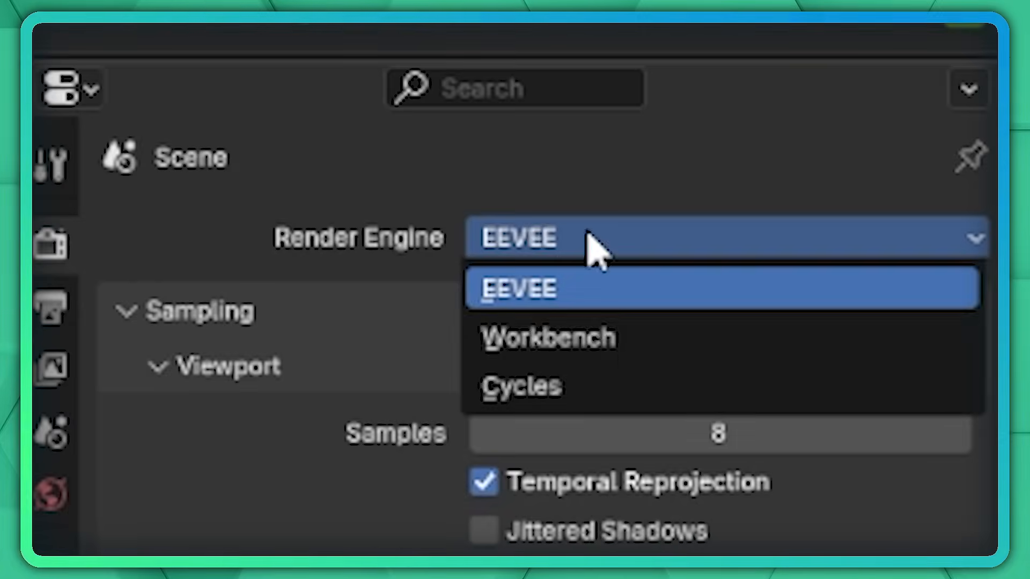
click(547, 397)
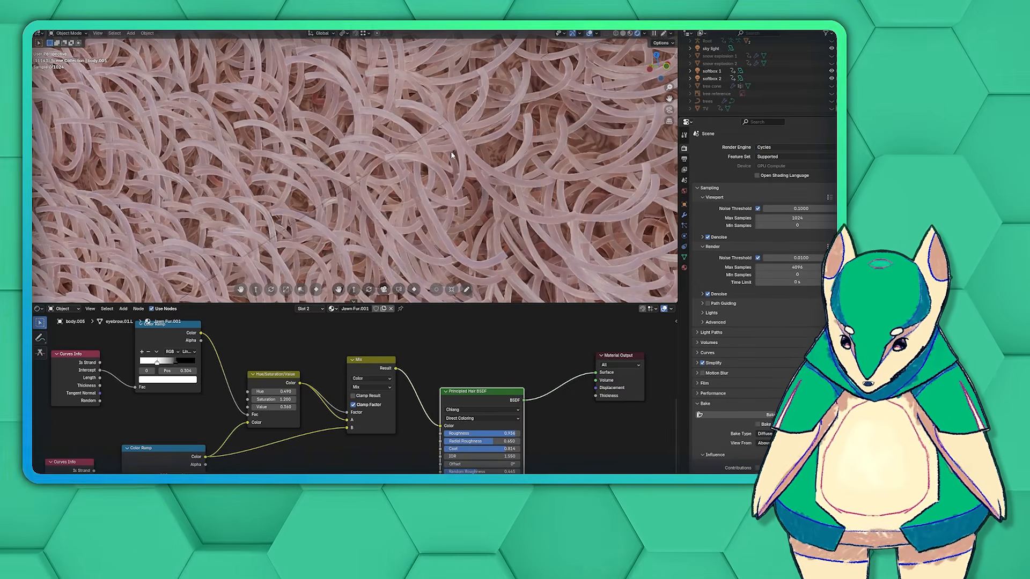
scroll(452, 156, down, 8)
middle_drag(442, 151, 443, 192)
scroll(415, 201, up, 2)
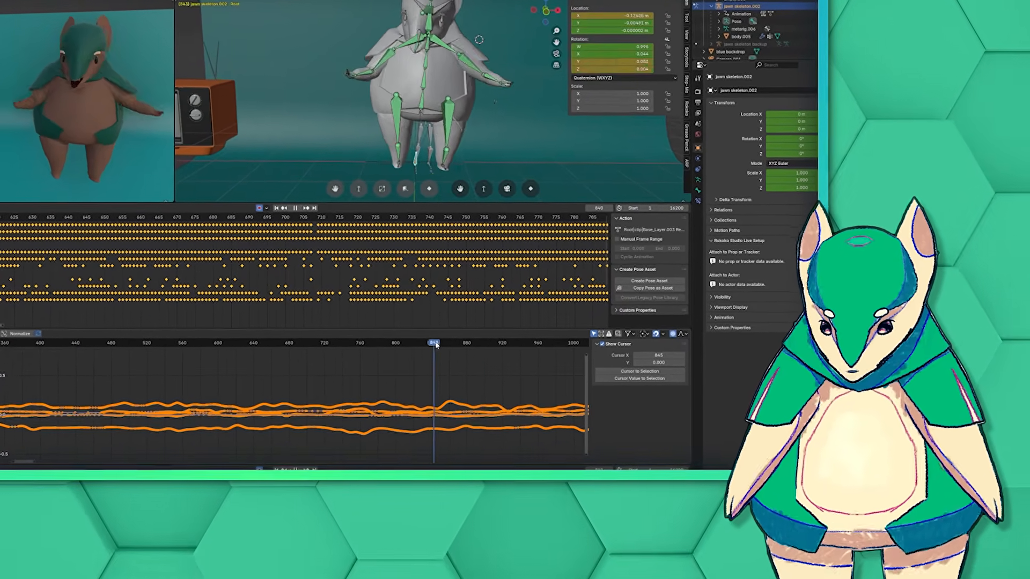
Examine the retargeted animation of jawn skeleton.002 by playing it and checking the keyframes and curves of its root and lower-body bones.
click(422, 342)
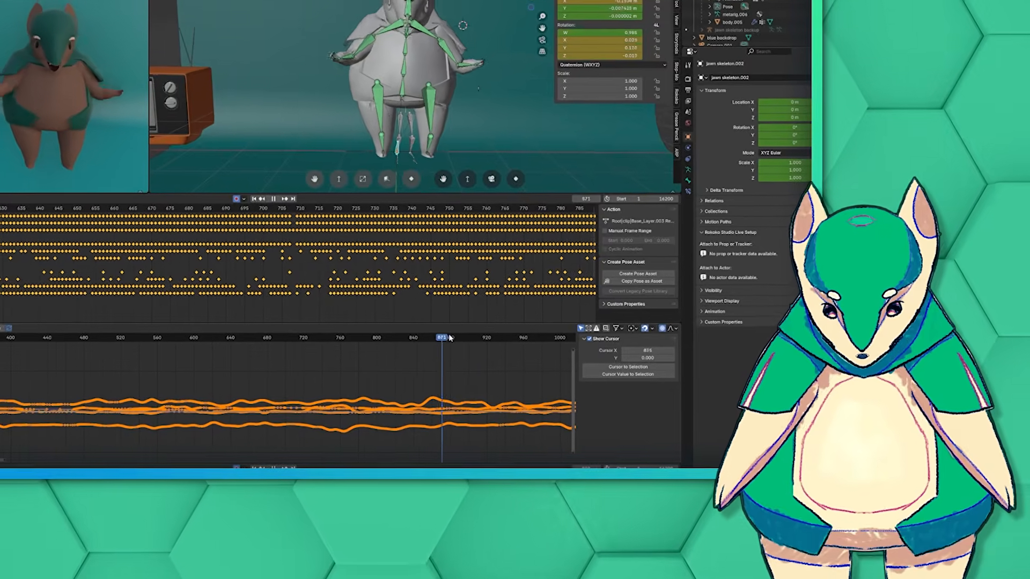
click(394, 86)
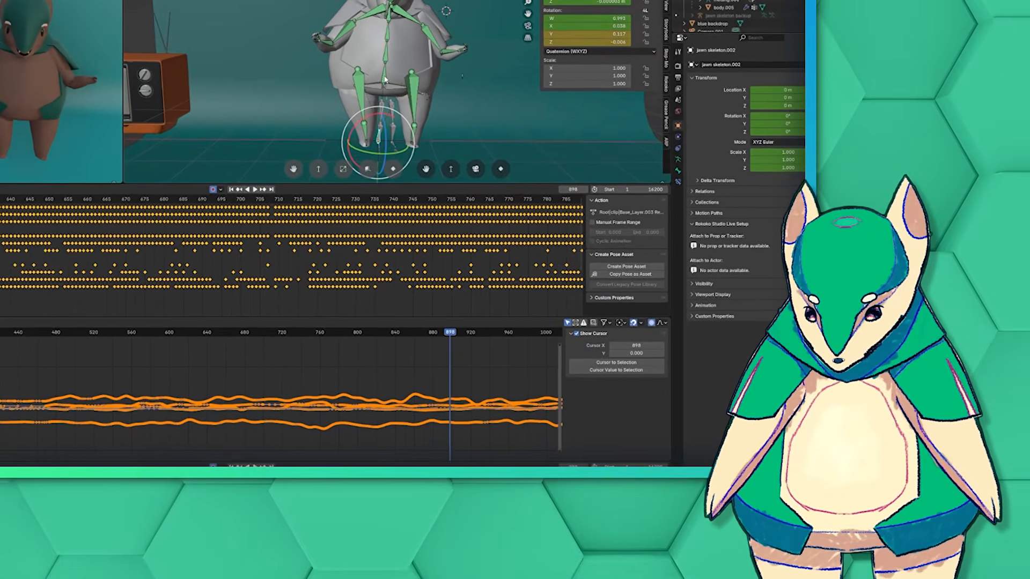
scroll(231, 400, up, 6)
click(67, 395)
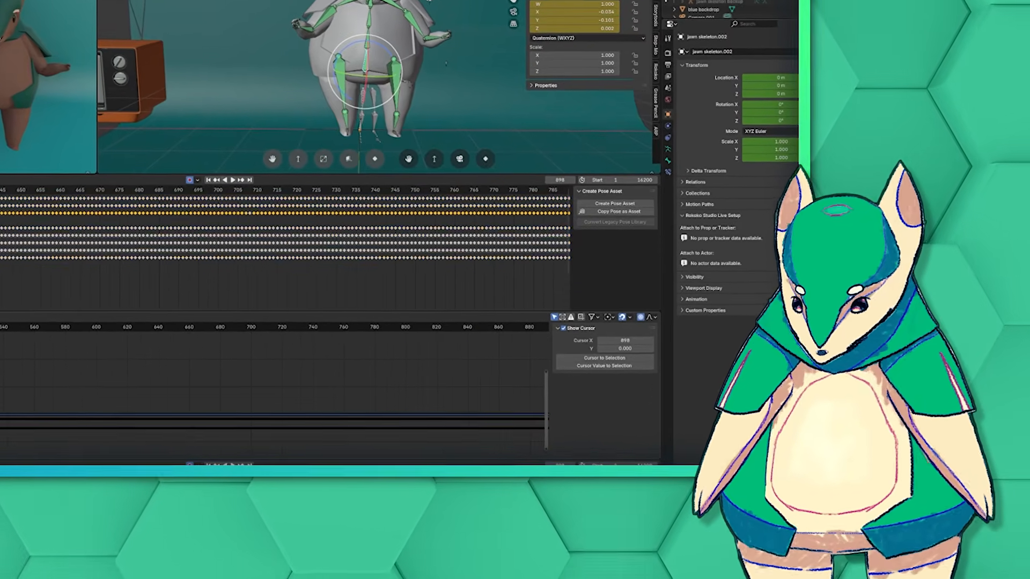
click(59, 430)
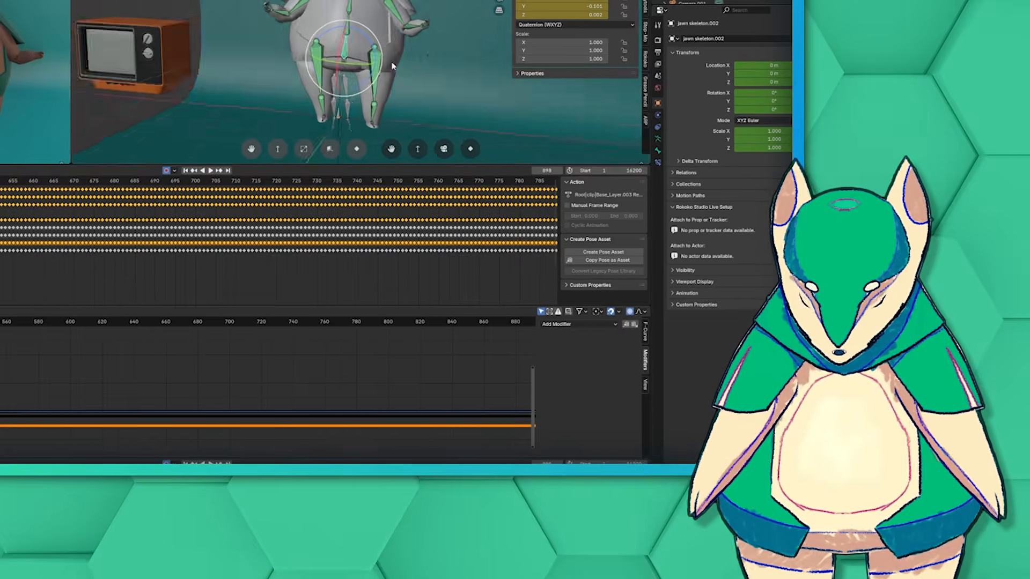
key(g)
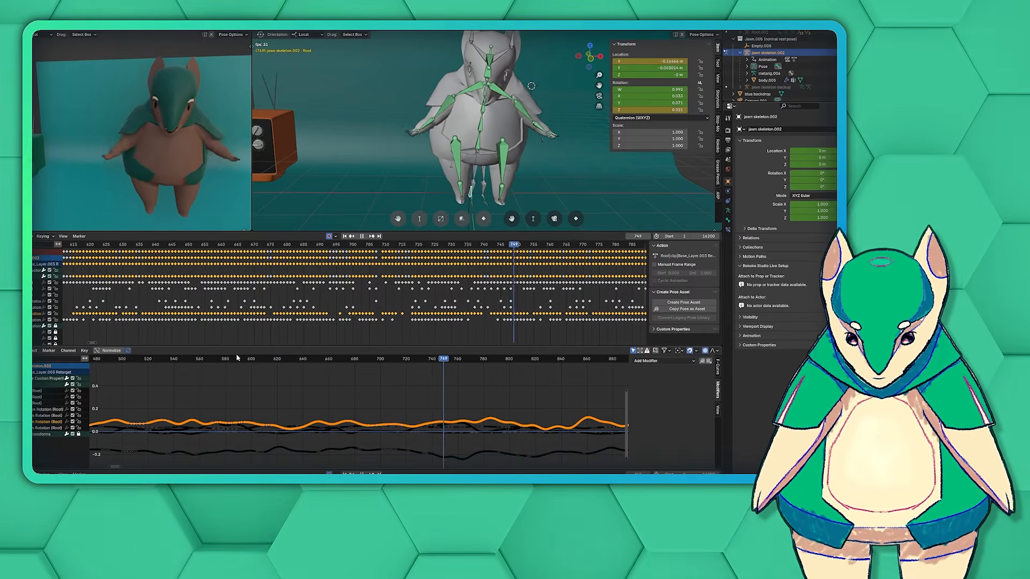
middle_drag(472, 134, 455, 121)
click(479, 140)
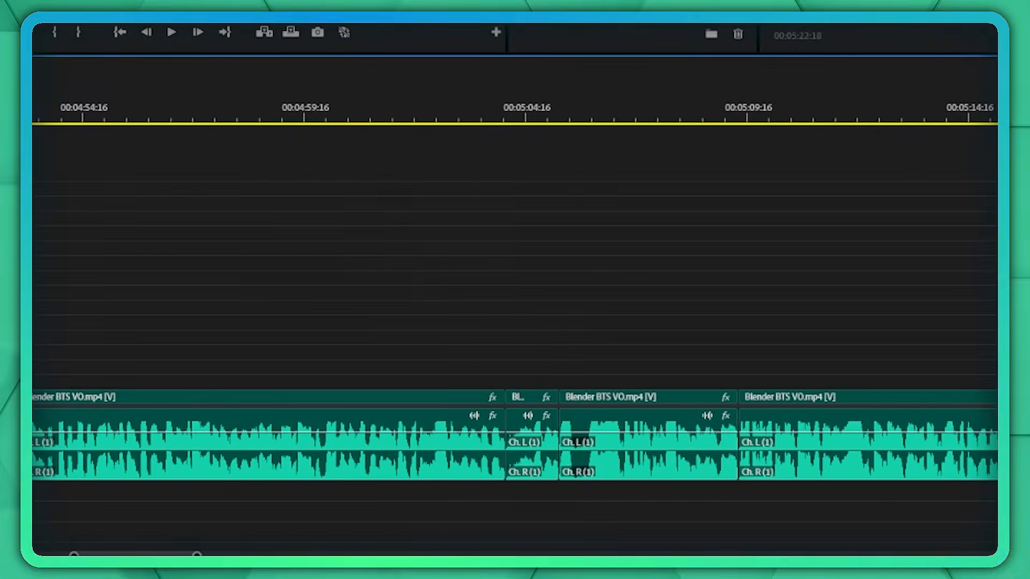
Switch to Premiere Pro and move the playhead along the Blender BTS VO.mp4 clips to about 00:07:47.
scroll(717, 161, down, 10)
key(minus)
key(minus)
key(equal)
scroll(911, 156, down, 10)
scroll(980, 183, down, 10)
click(969, 119)
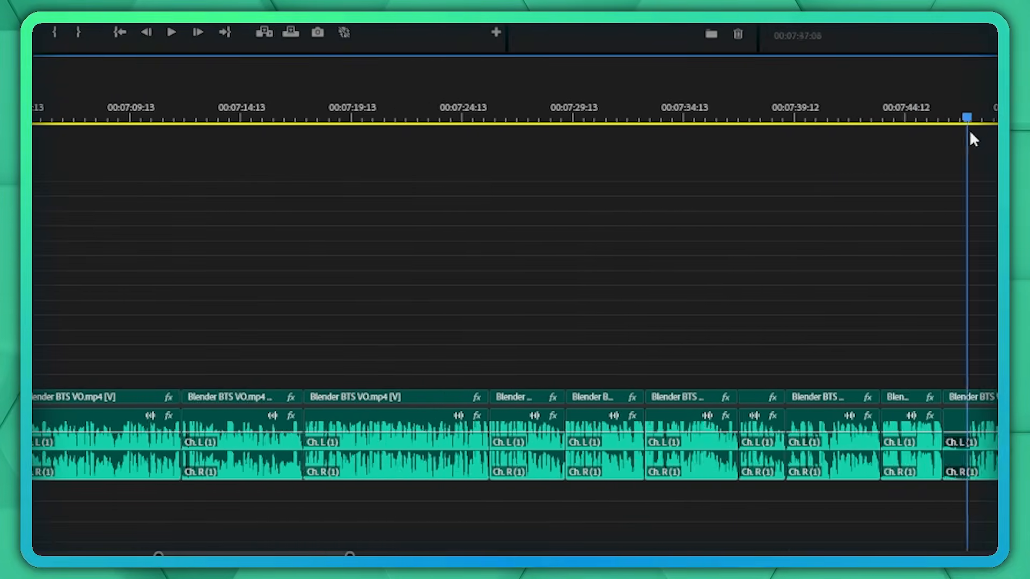
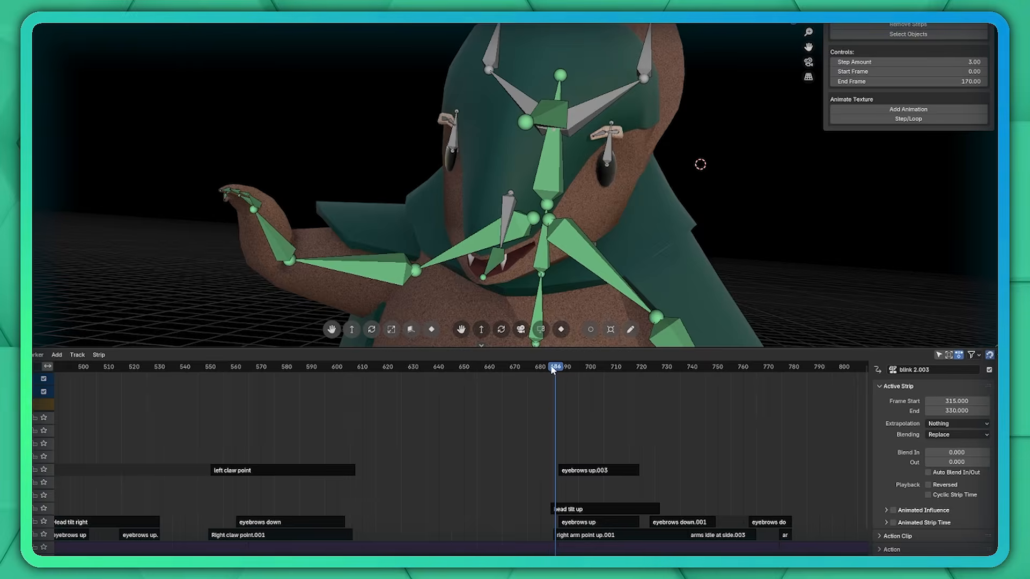
Convert the sound file audio for motion capture (trimmed).mp3 to samples on the mouth flap bone's X Quaternion Rotation curve.
drag(554, 370, 765, 371)
drag(647, 320, 673, 318)
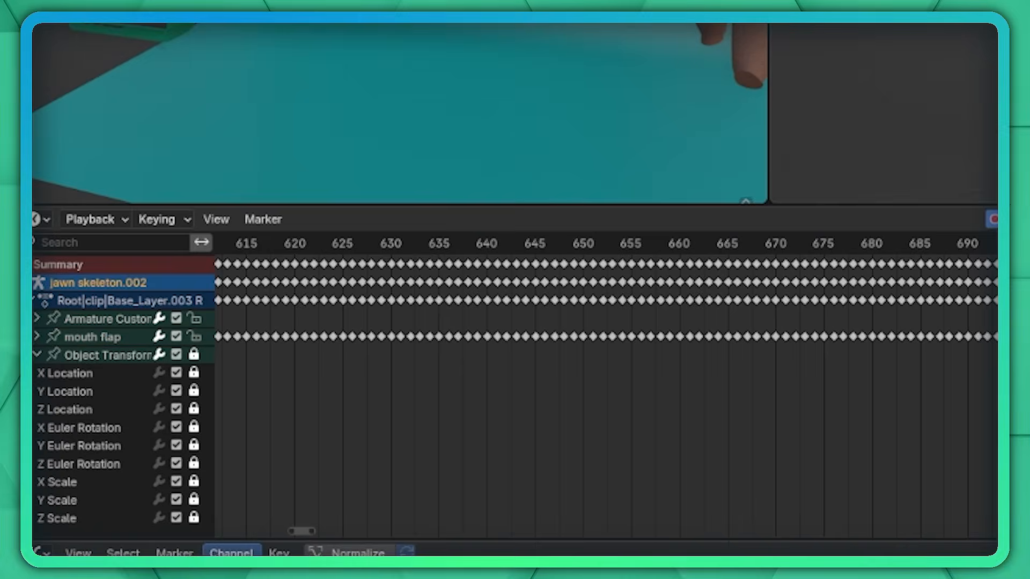
click(231, 552)
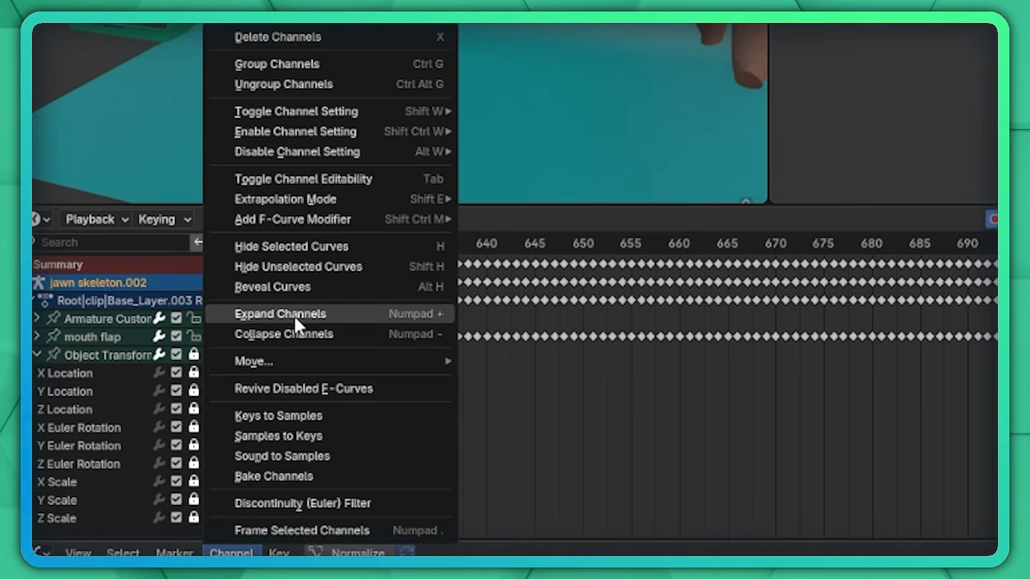
click(279, 457)
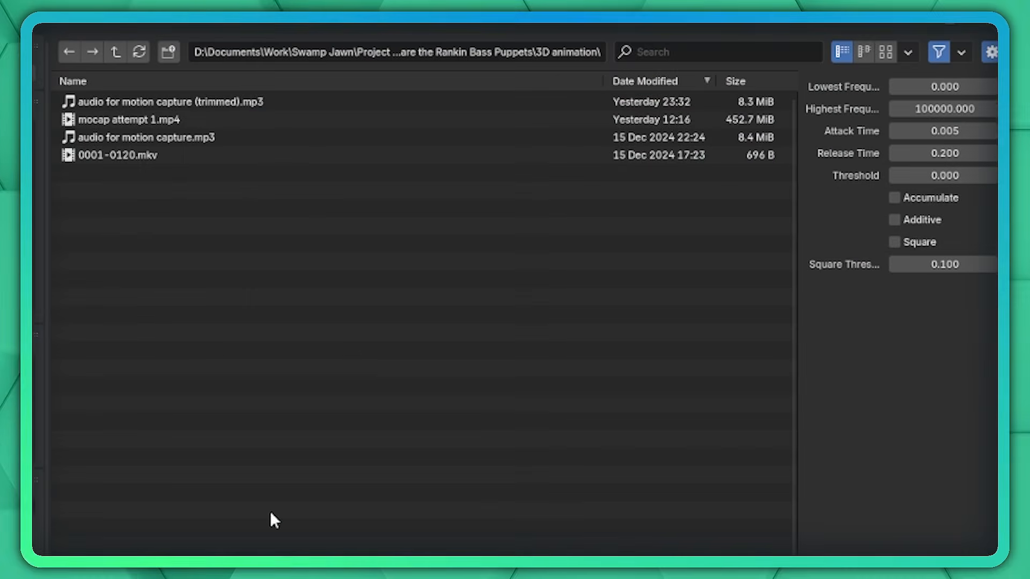
click(186, 105)
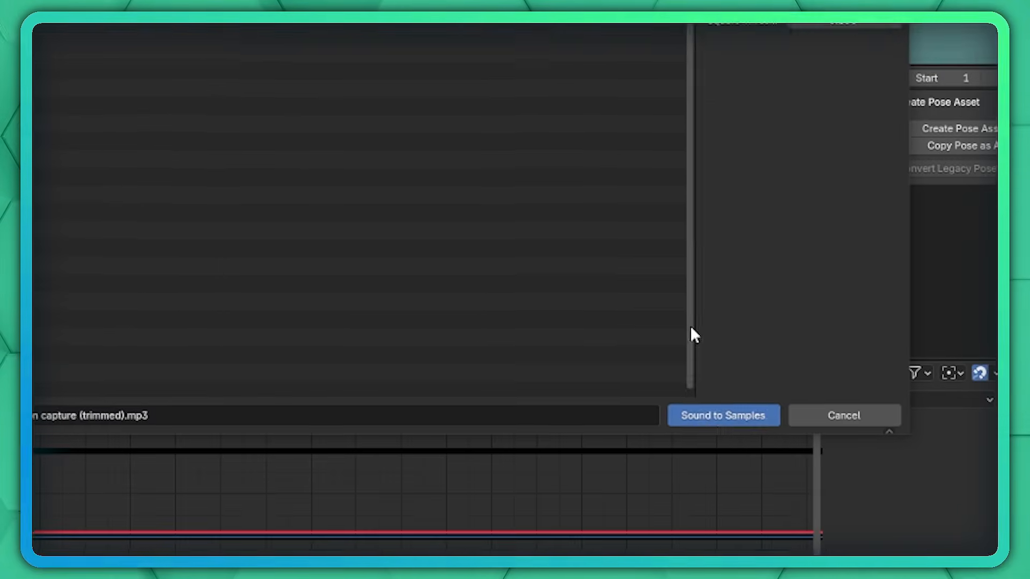
click(707, 417)
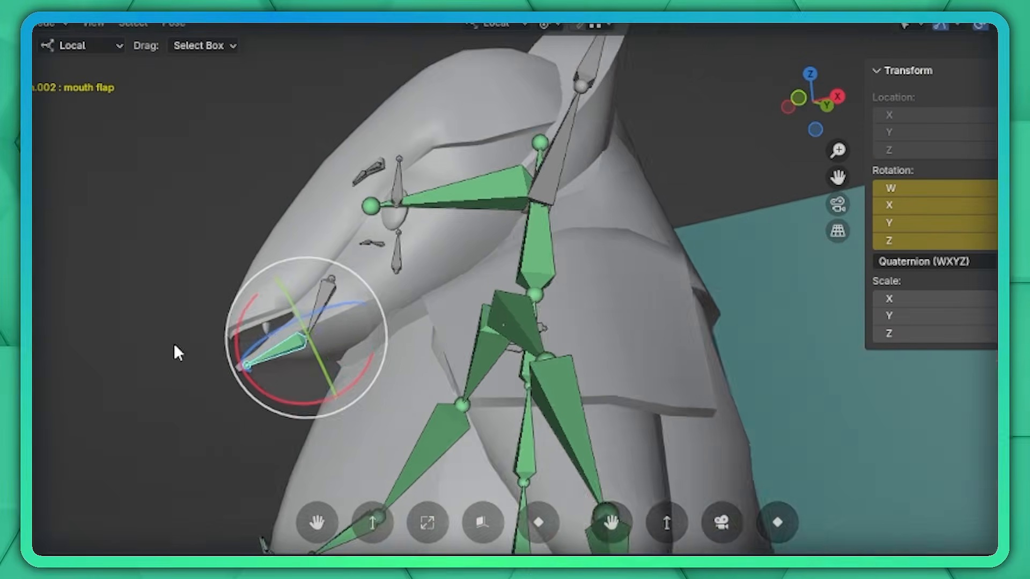
Adjust the Envelope modifier's control point on the mouth flap rotation curve, add a Stepped Interpolation modifier and play the animation.
shift+middle_drag(303, 351, 416, 334)
scroll(386, 349, up, 1)
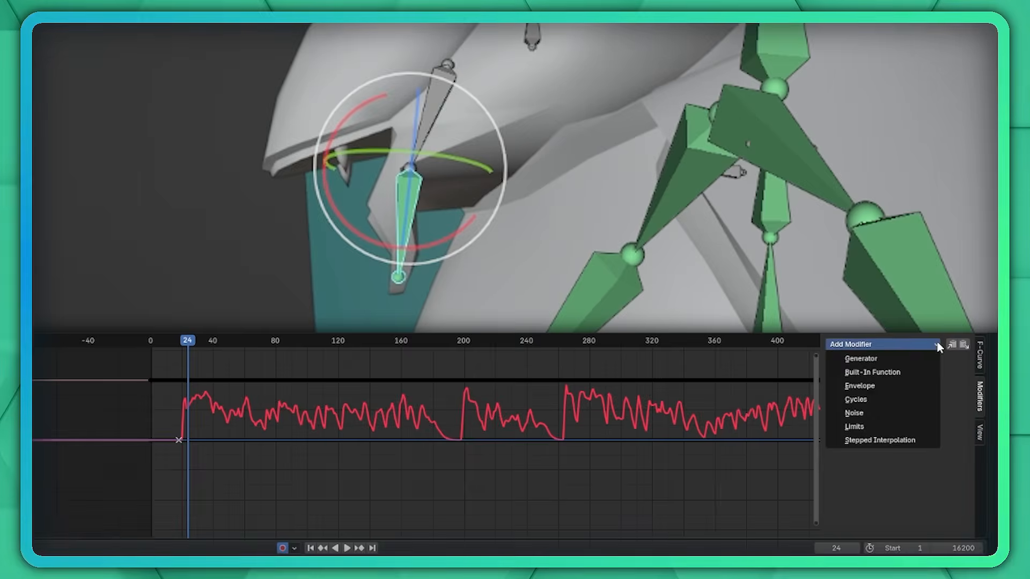
click(853, 389)
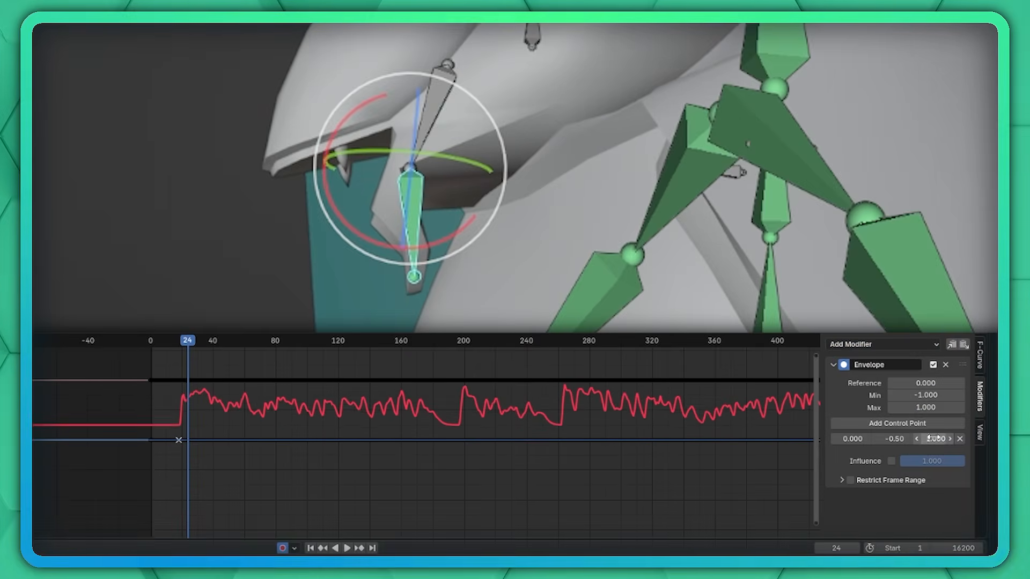
drag(936, 439, 893, 438)
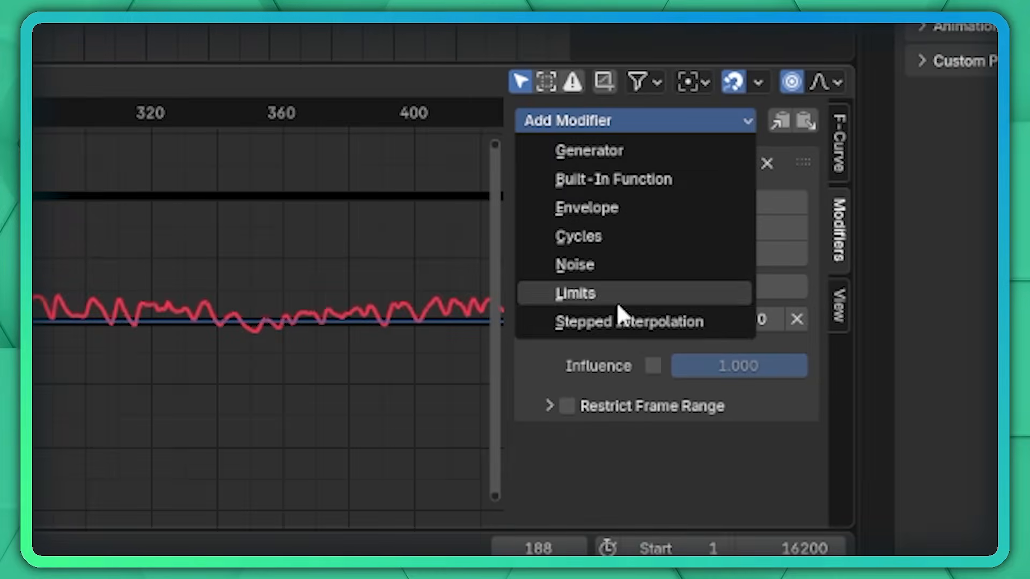
click(625, 320)
key(space)
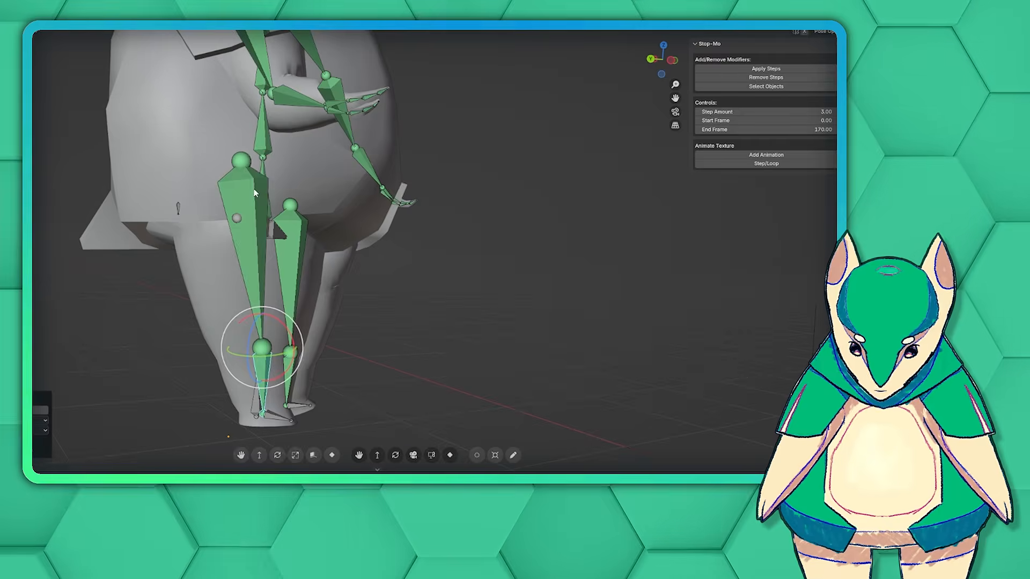
Examine the character with its armature from several angles and the node setup of the tree felt material.
drag(271, 152, 238, 144)
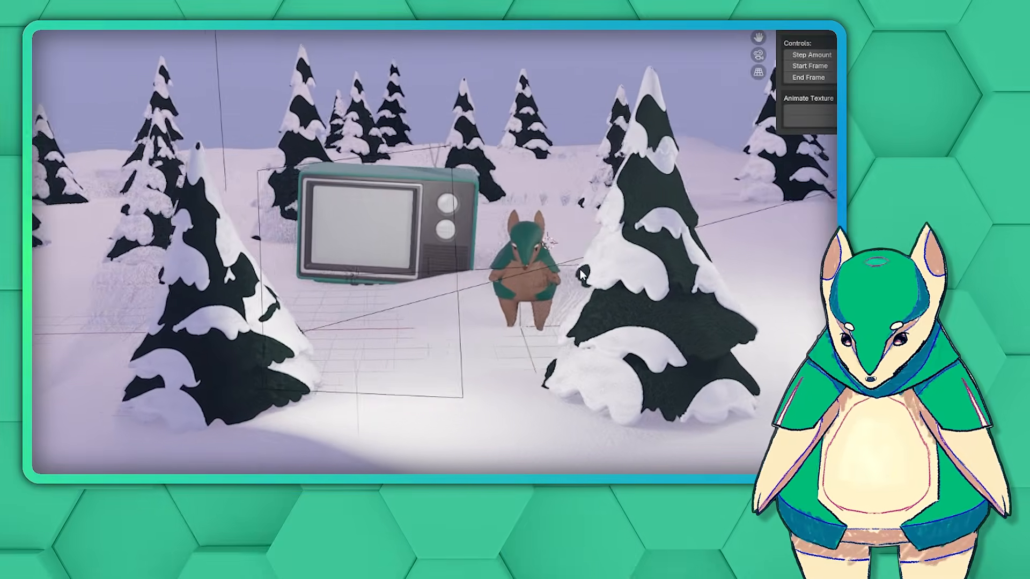
middle_drag(580, 270, 714, 266)
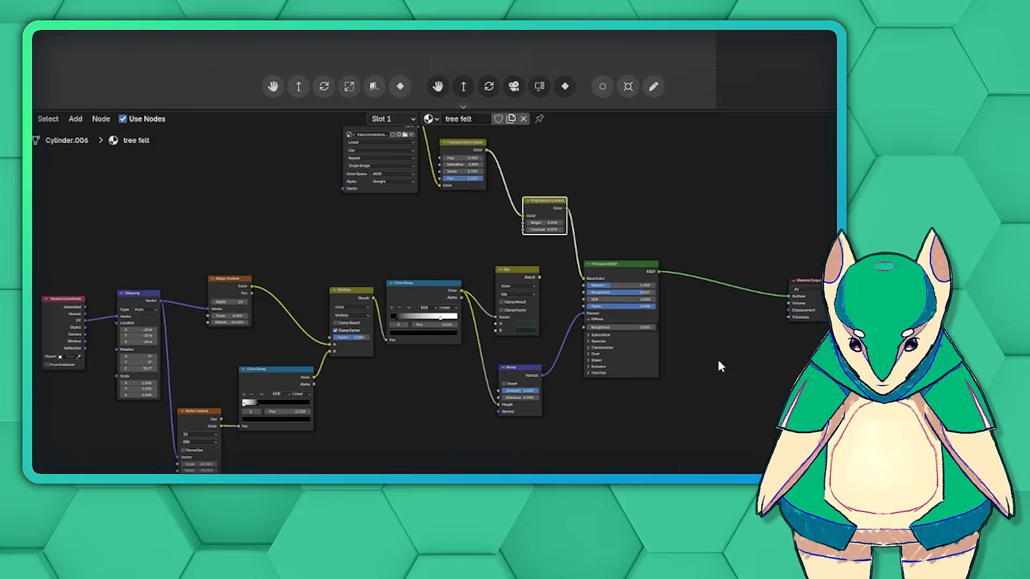
drag(561, 109, 569, 7)
middle_drag(637, 211, 616, 194)
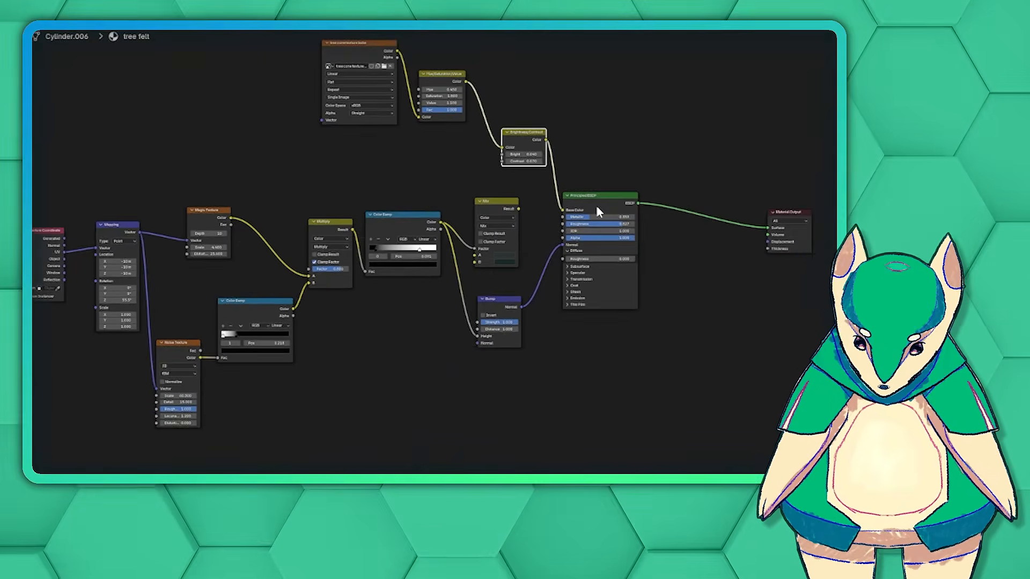
scroll(616, 196, up, 1)
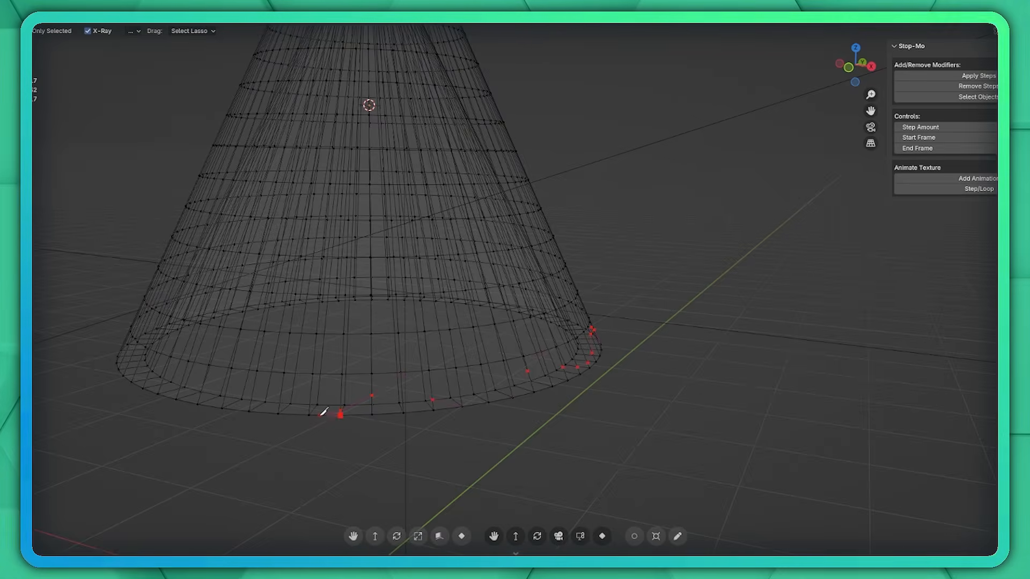
Cut a jagged outline around the bottom rim of the tree cone with the Knife tool.
middle_drag(465, 417, 487, 351)
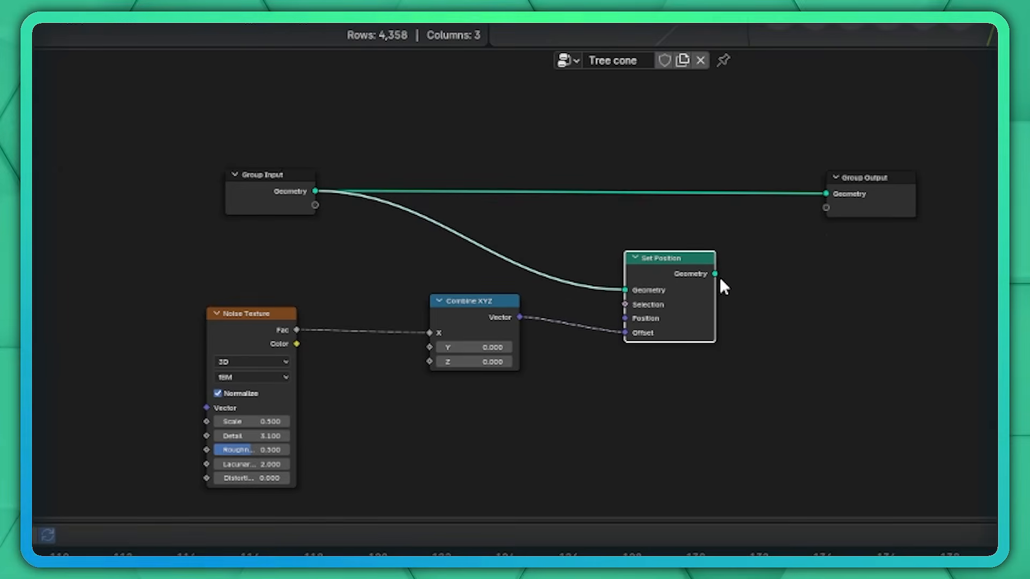
drag(717, 280, 816, 192)
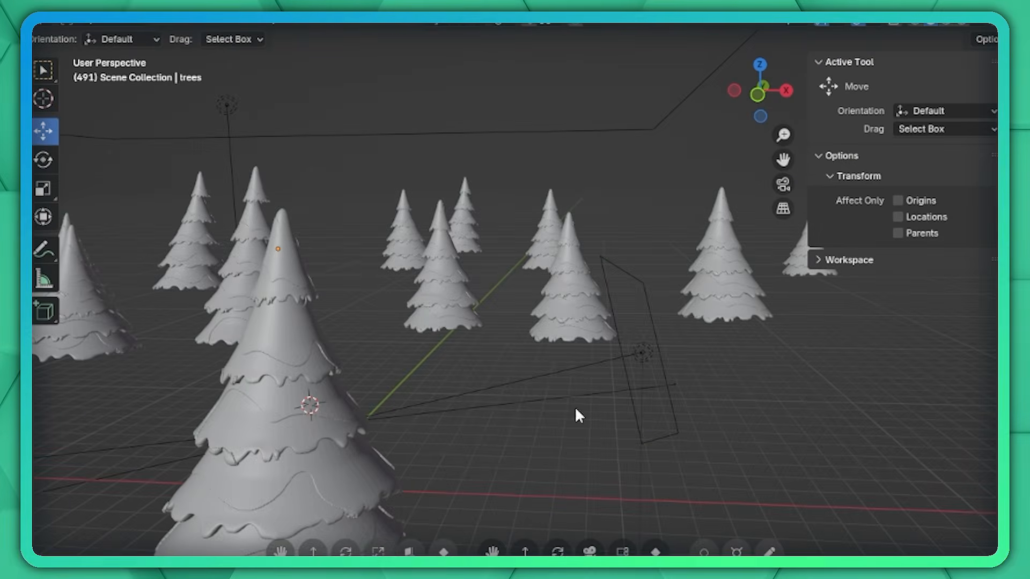
middle_drag(574, 407, 750, 404)
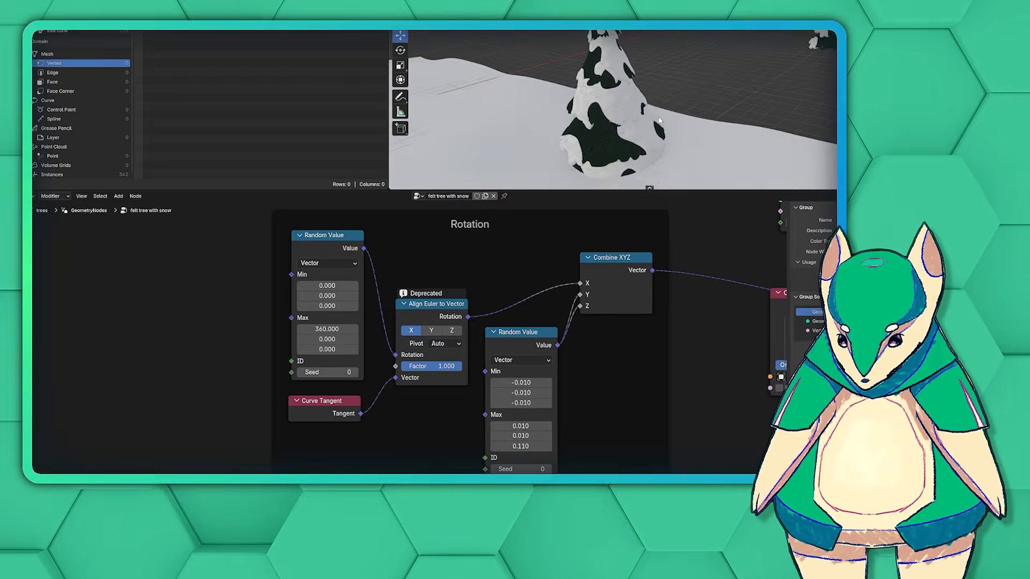
Examine the Rotation frame and the rest of the felt tree with snow geometry node tree.
drag(435, 366, 462, 366)
middle_drag(596, 368, 43, 225)
click(611, 377)
click(611, 394)
click(612, 377)
scroll(612, 387, down, 4)
middle_drag(727, 448, 693, 389)
ctrl+shift+click(466, 430)
click(575, 322)
scroll(555, 361, down, 6)
middle_drag(601, 345, 371, 322)
drag(299, 391, 804, 414)
middle_drag(737, 284, 27, 317)
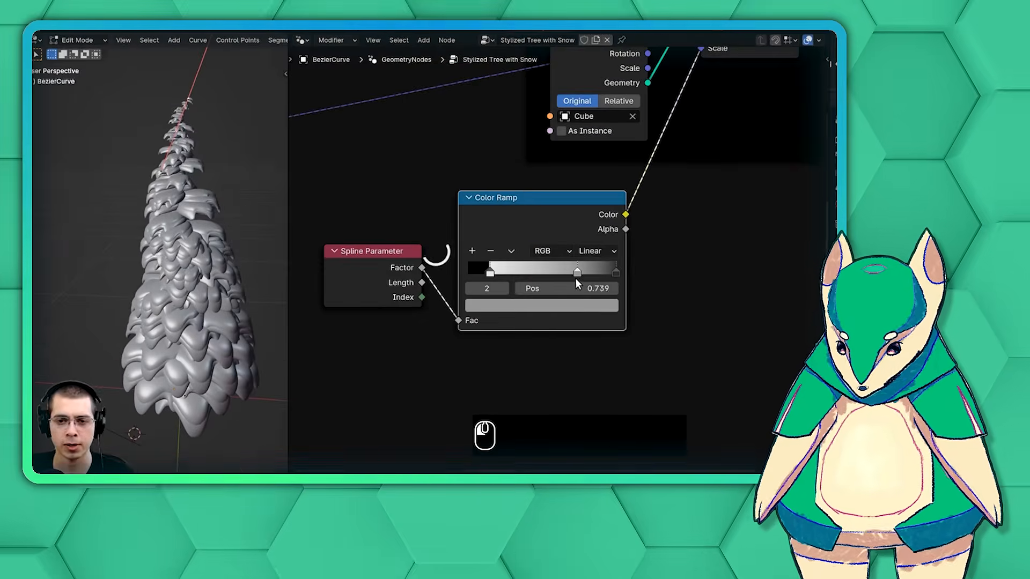
Watch the Stylized Tree with Snow tutorial video's Color Ramp adjustment and jump to another point near its end.
drag(575, 278, 572, 278)
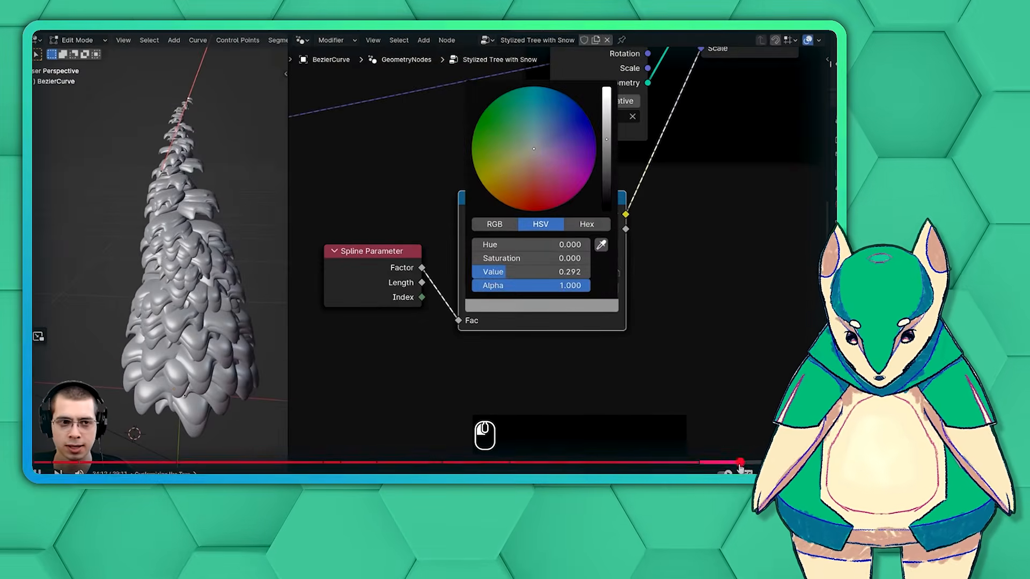
click(739, 463)
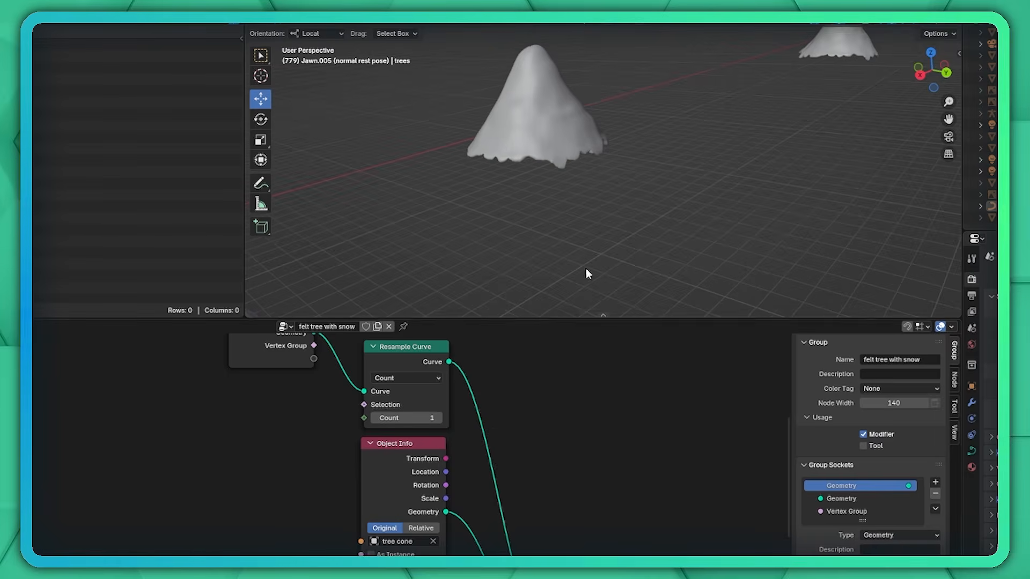
Set the count of the felt tree's Resample Curve node to 6.
click(439, 418)
click(439, 418)
click(439, 418)
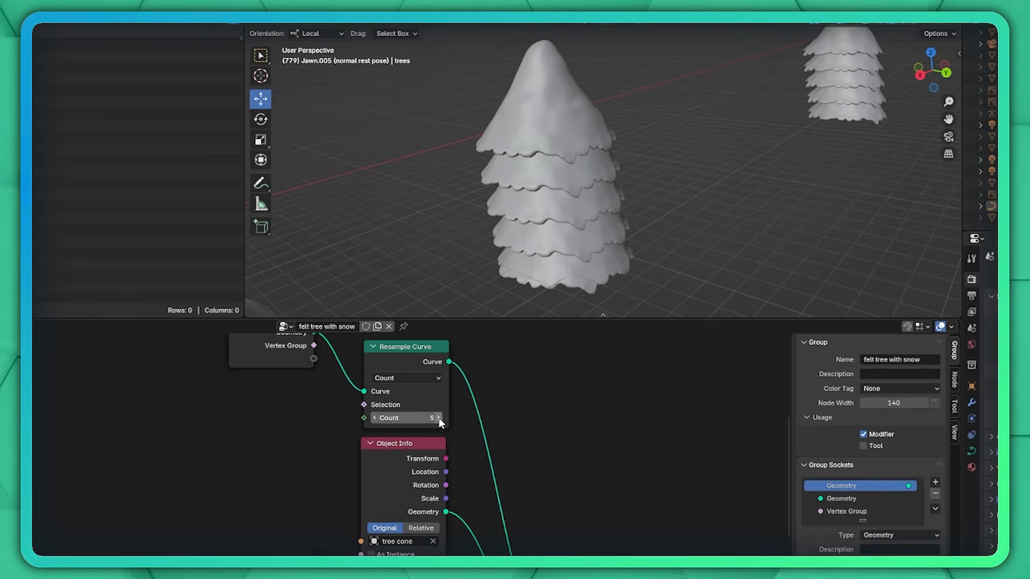
click(438, 418)
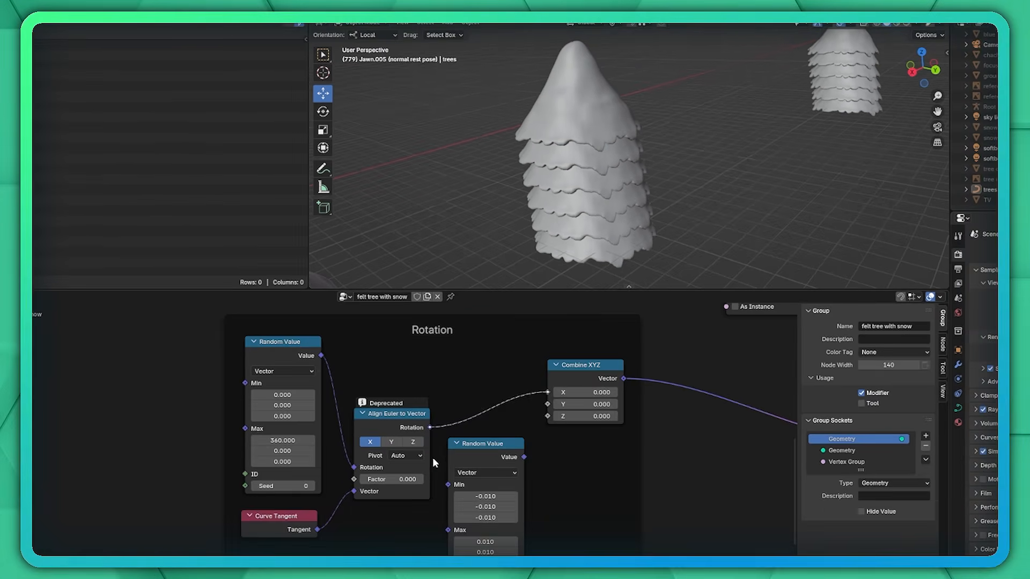
middle_drag(733, 556, 469, 509)
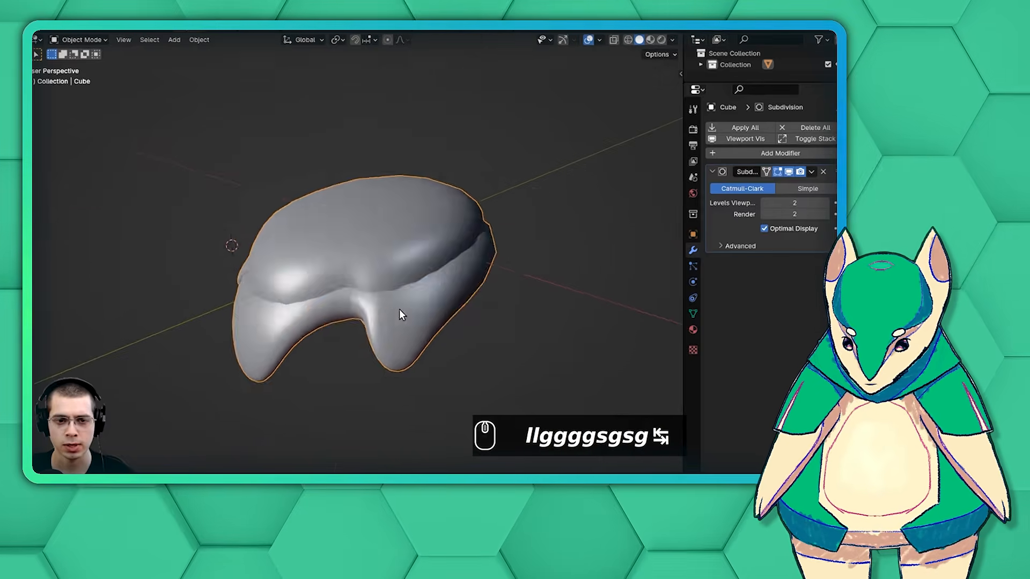
Scale and move parts of the subdivided cube mesh in Edit Mode to shape the drooping branch piece.
key(Tab)
key(s)
key(g)
key(Tab)
key(Tab)
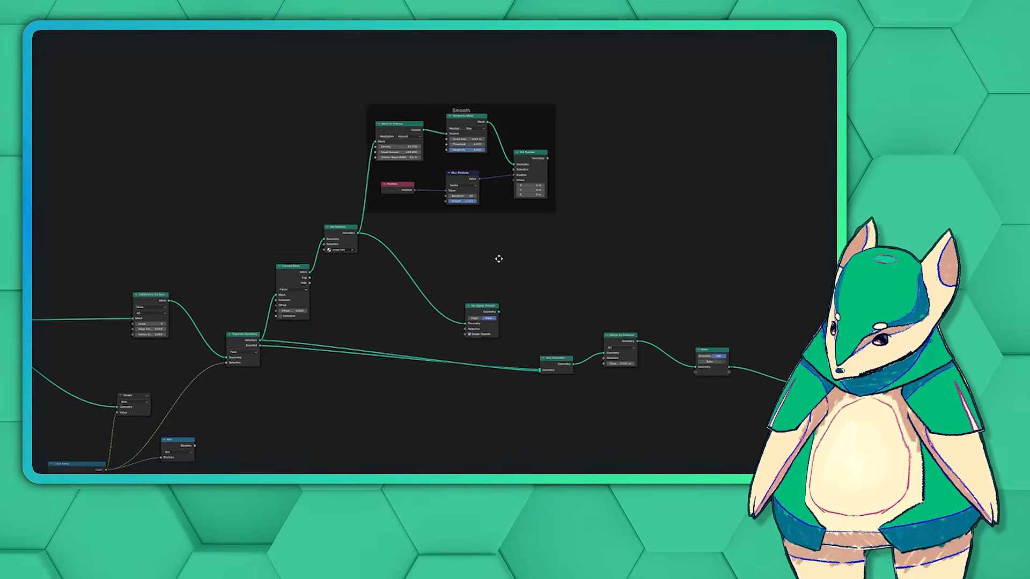
Link the Subdivision Surface node between Instance on Points and Separate Geometry in the felt tree with snow node tree.
middle_drag(497, 257, 467, 240)
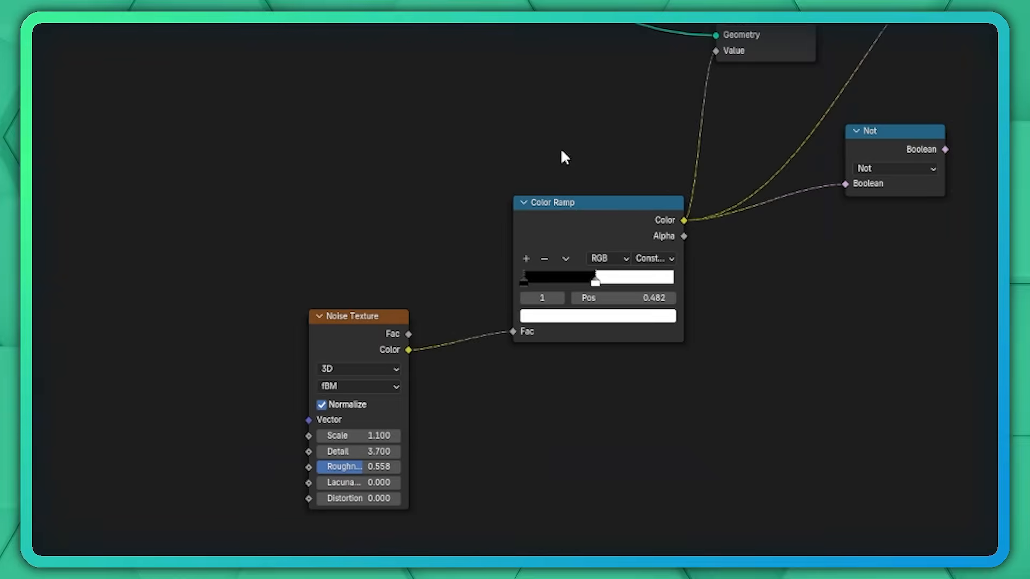
mouse_move(561, 150)
mouse_down()
mouse_move(279, 168)
mouse_move(616, 504)
mouse_move(742, 235)
mouse_up()
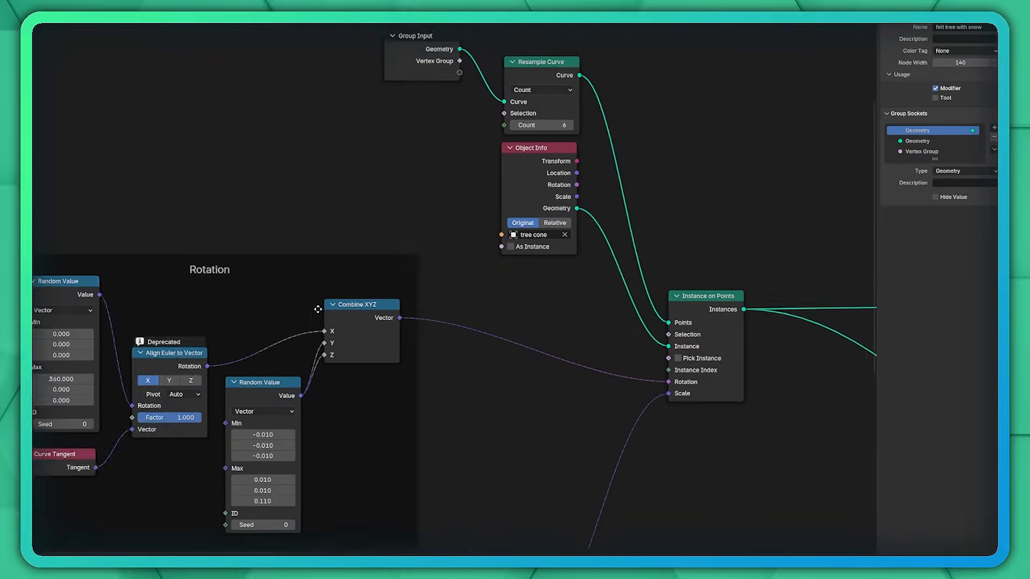
middle_drag(318, 310, 198, 289)
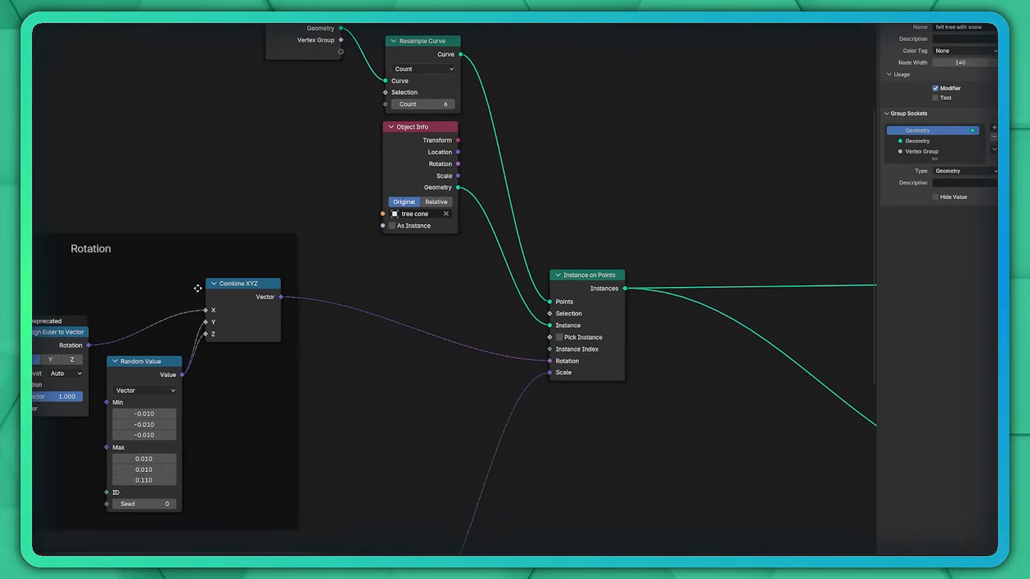
middle_drag(763, 291, 154, 340)
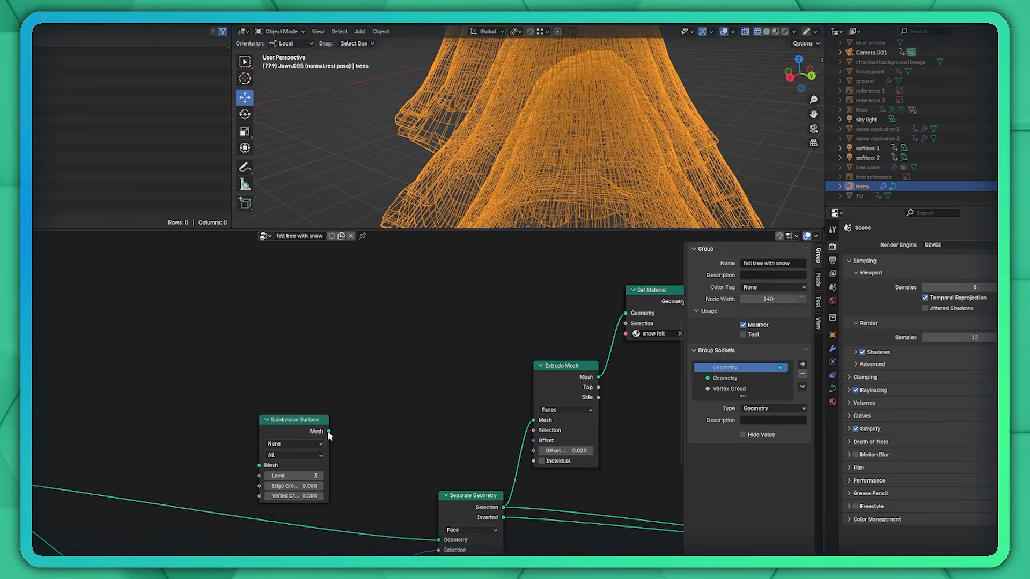
drag(440, 538, 439, 540)
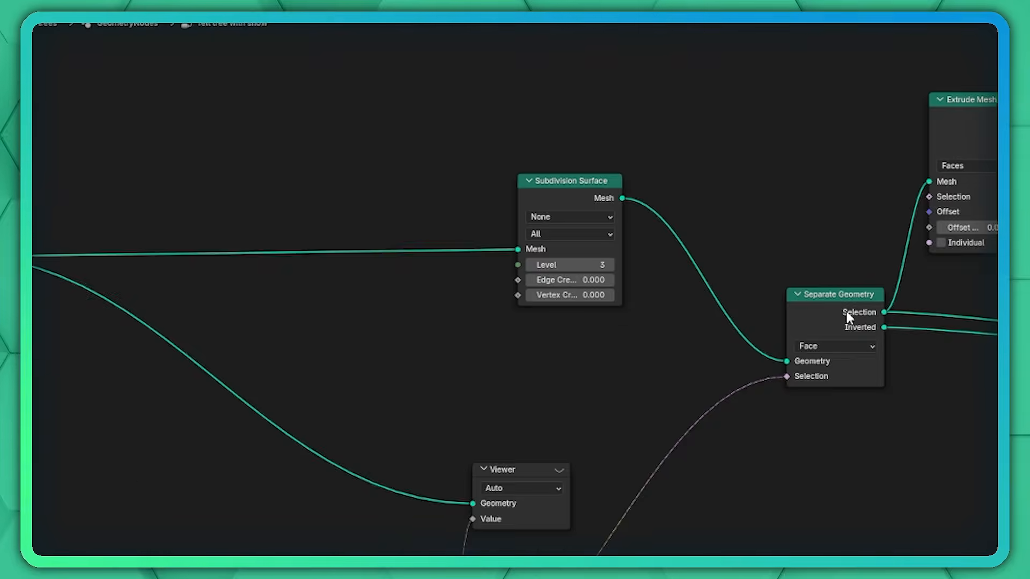
scroll(846, 326, up, 3)
middle_drag(920, 212, 736, 171)
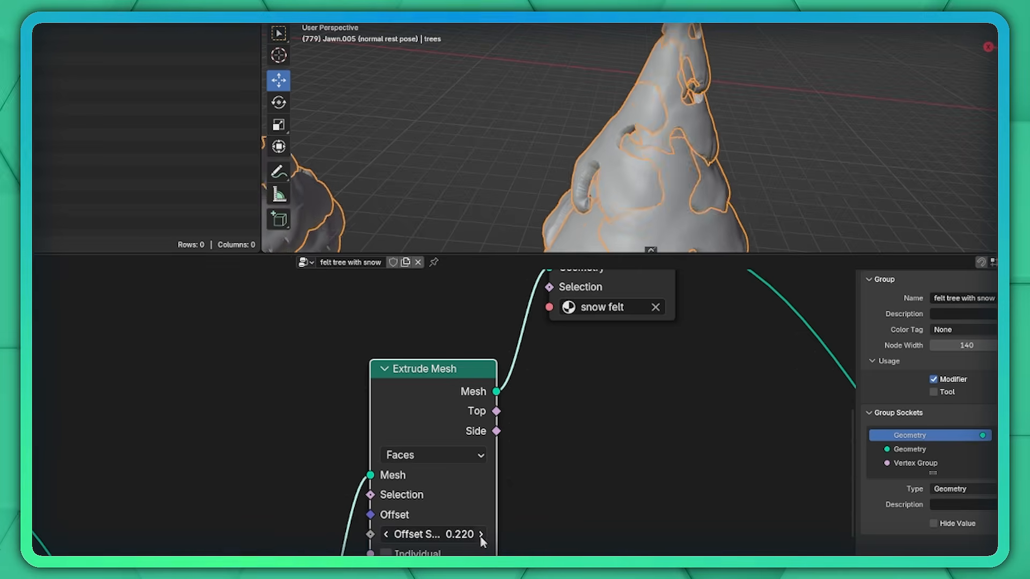
Set the offset scale of the snow's Extrude Mesh node to 0.020.
middle_drag(692, 182, 697, 145)
click(462, 542)
key(Return)
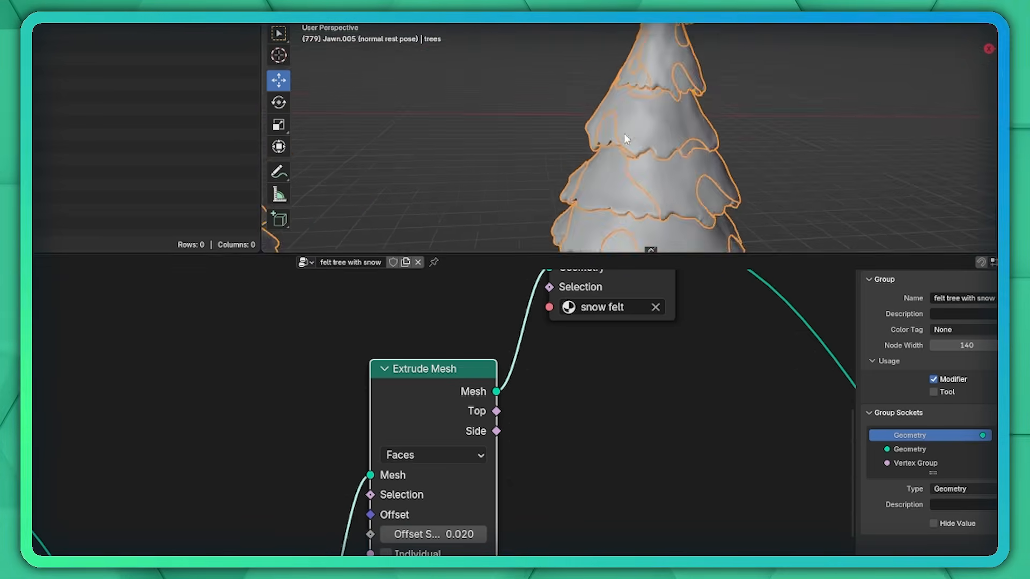
Examine the snow felt surface up close, along with the Bake node, the Smooth frame and the whole node tree.
scroll(622, 139, up, 6)
middle_drag(652, 367, 531, 577)
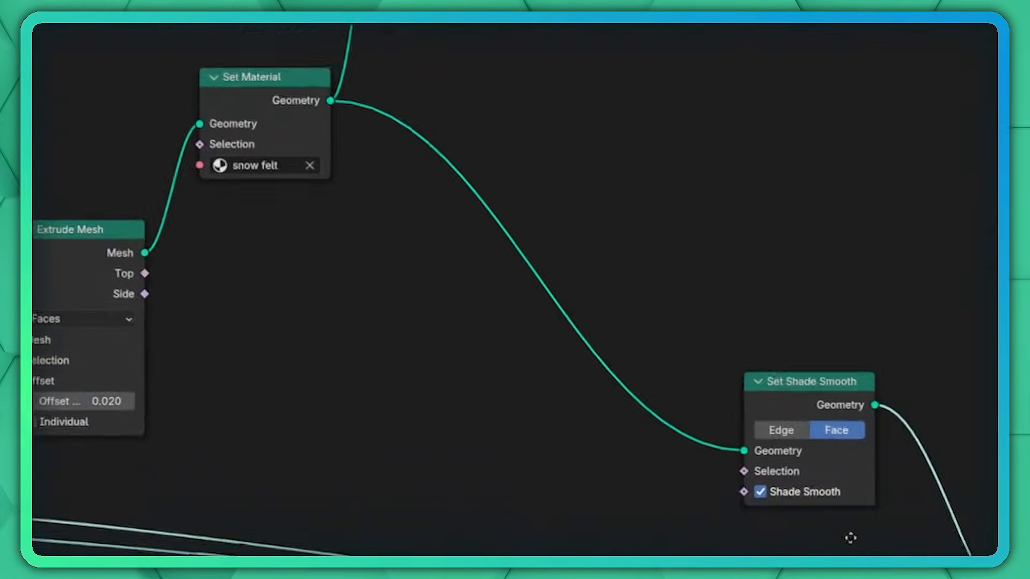
middle_drag(850, 538, 607, 225)
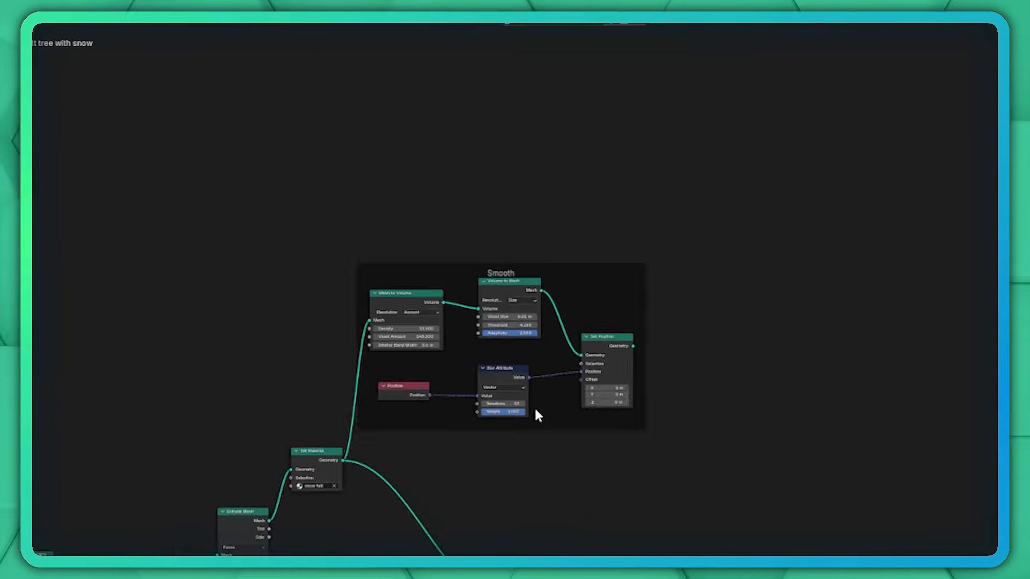
scroll(538, 416, up, 6)
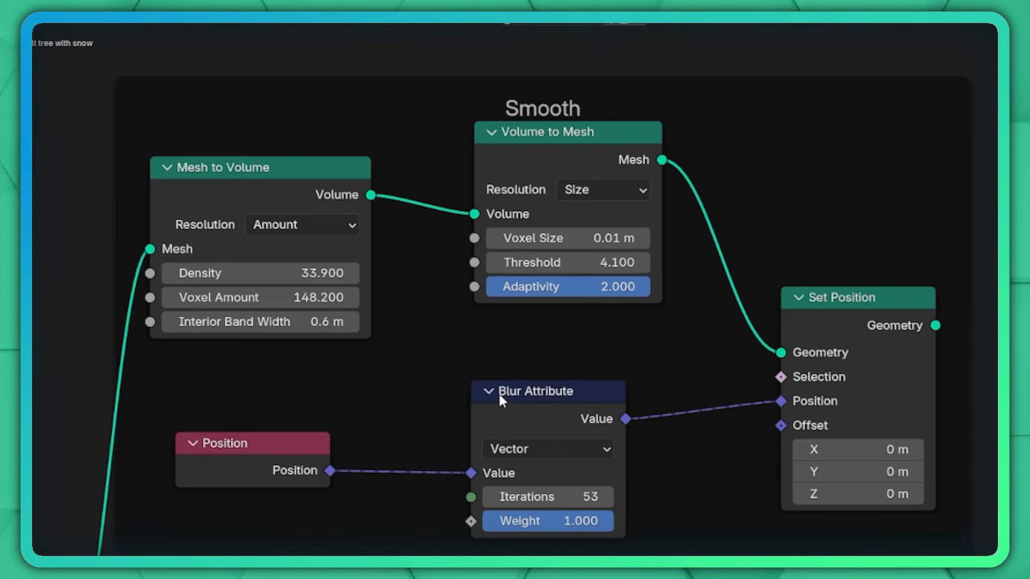
scroll(499, 397, down, 7)
middle_drag(436, 534, 605, 314)
scroll(464, 430, down, 2)
middle_drag(464, 430, 536, 428)
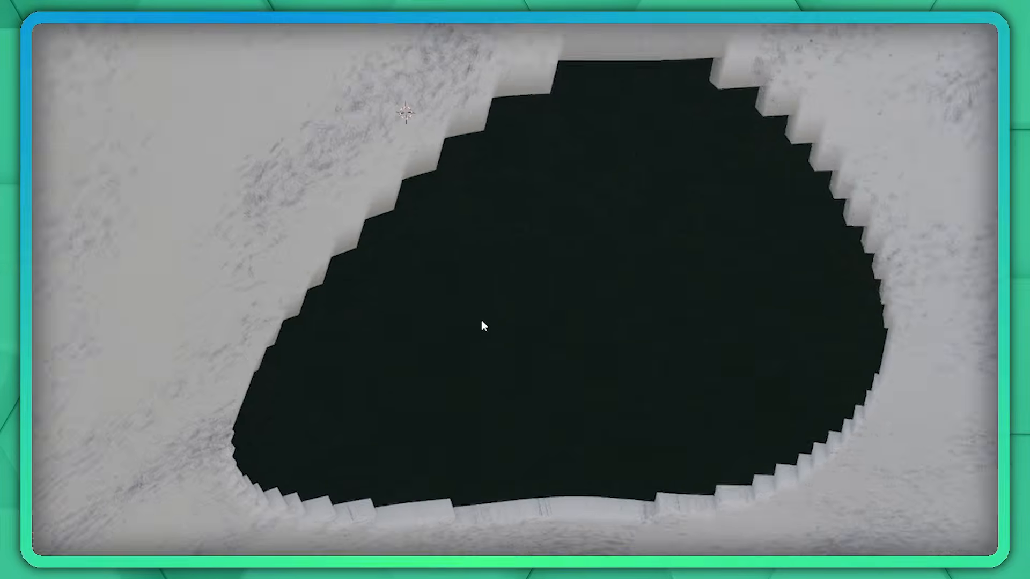
scroll(483, 325, down, 2)
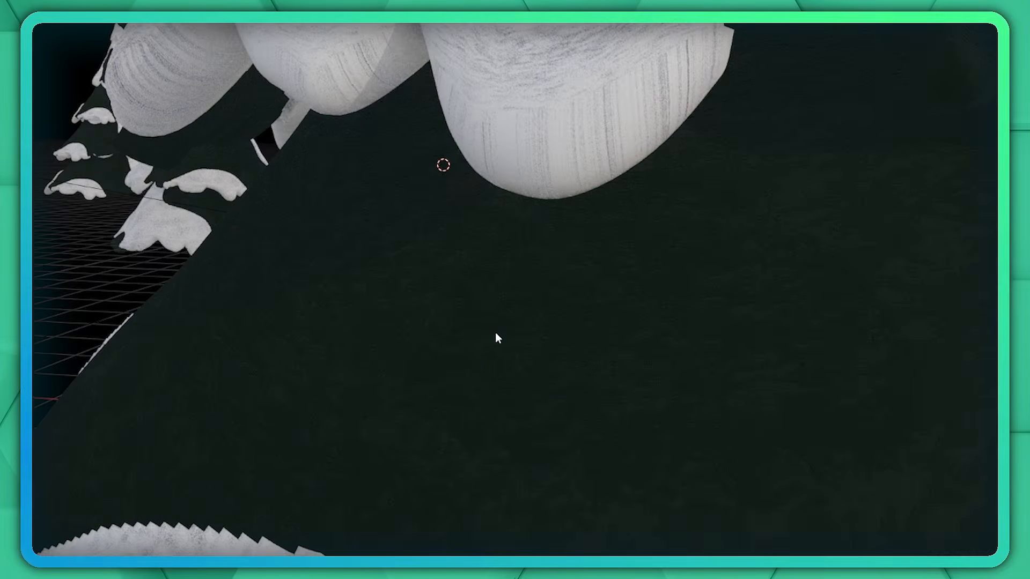
Inspect the forest of snow-covered felt trees around the character from several angles and distances.
shift+middle_drag(532, 219, 570, 507)
scroll(481, 374, down, 5)
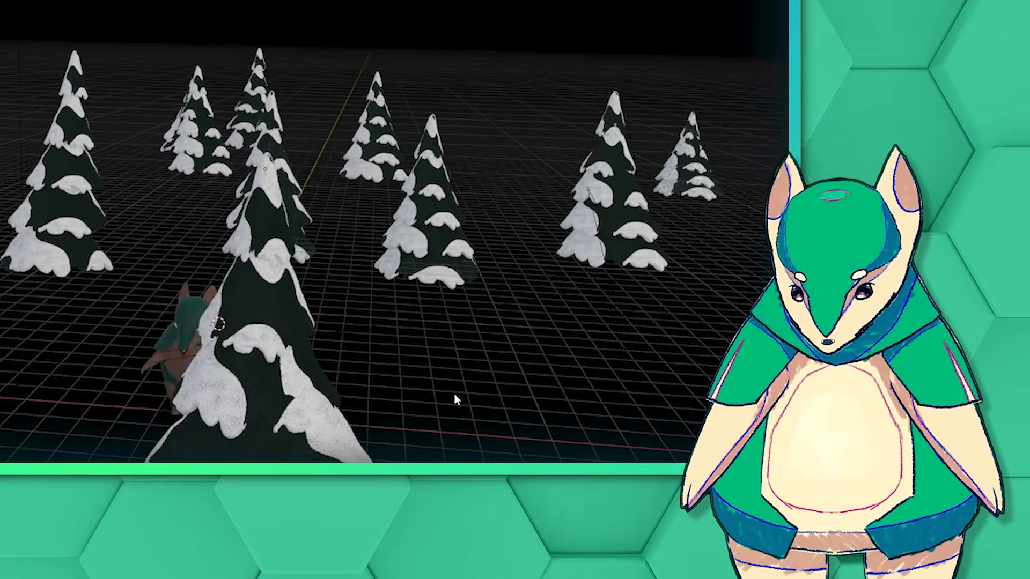
scroll(386, 399, down, 3)
shift+middle_drag(385, 400, 437, 320)
middle_drag(287, 329, 325, 320)
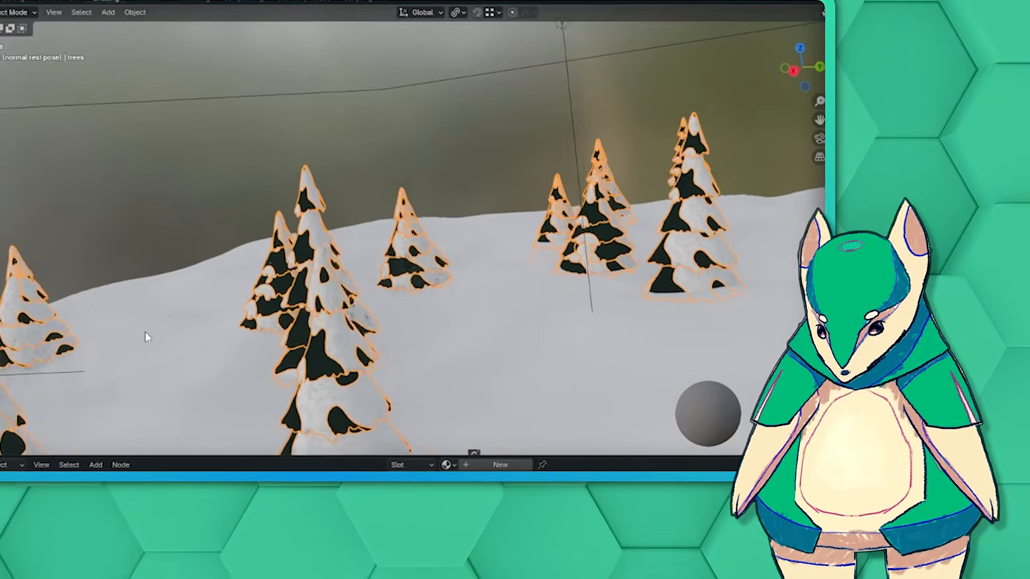
shift+middle_drag(724, 248, 574, 340)
scroll(572, 145, up, 4)
scroll(572, 145, up, 3)
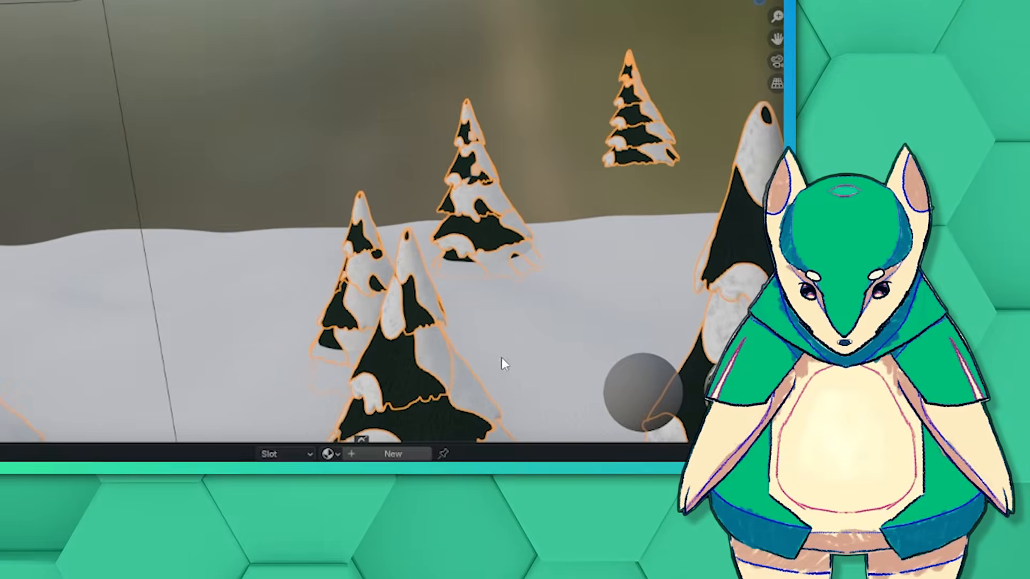
Examine how the snow patches cover the selected felt trees, from the whole group down to a single tree.
scroll(369, 190, down, 3)
scroll(492, 220, down, 4)
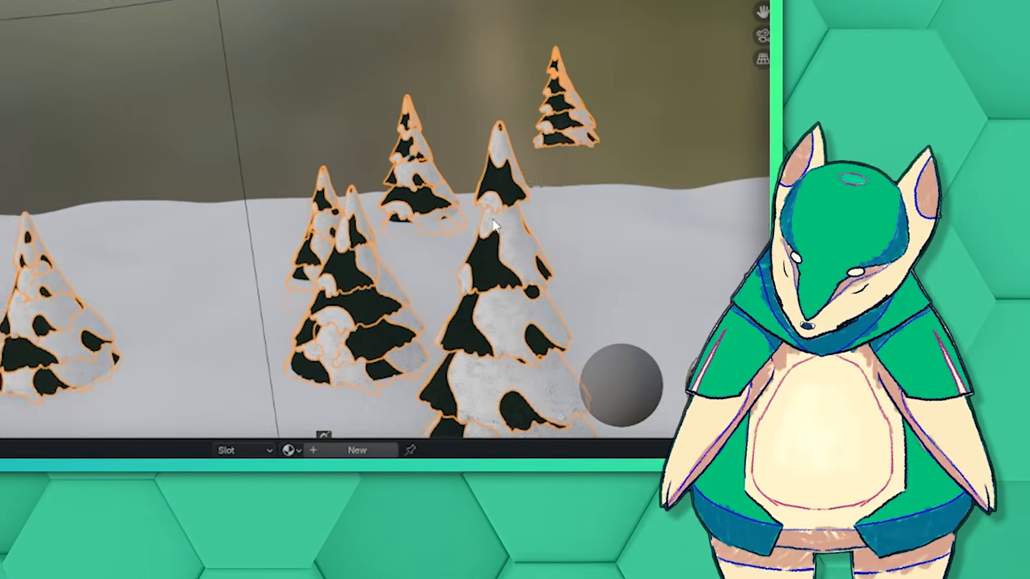
middle_drag(301, 282, 91, 413)
middle_drag(569, 236, 504, 102)
scroll(349, 257, down, 3)
middle_drag(403, 207, 64, 208)
scroll(64, 208, up, 3)
middle_drag(163, 259, 492, 261)
scroll(492, 261, up, 3)
middle_drag(430, 274, 472, 280)
middle_drag(349, 270, 508, 302)
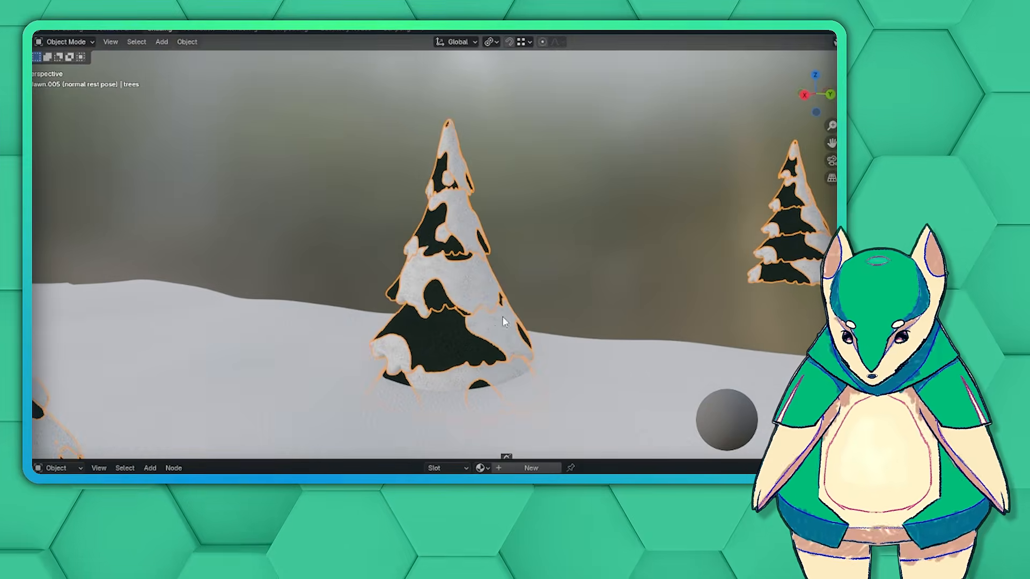
shift+middle_drag(506, 338, 509, 315)
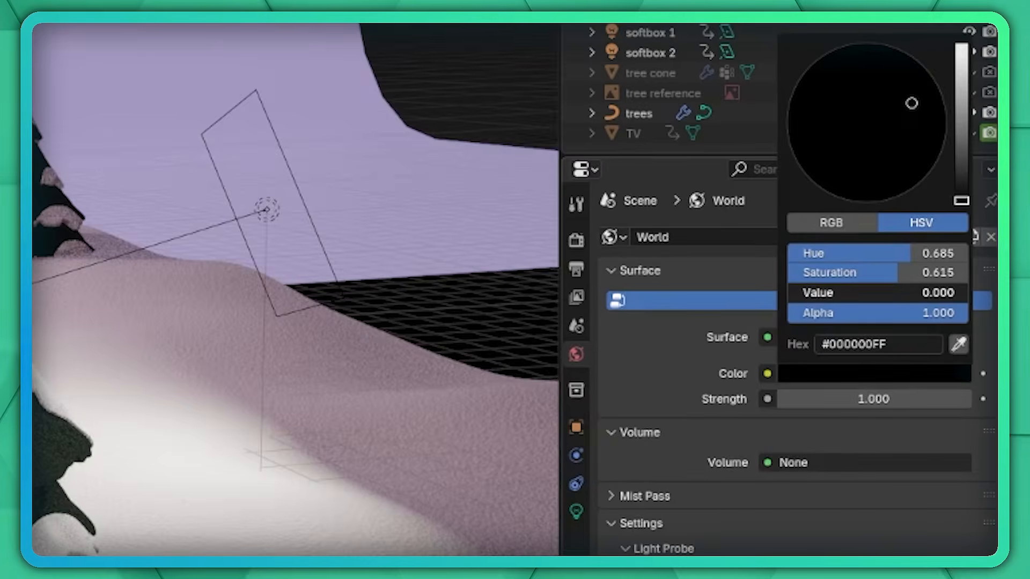
Set the world background to a light purple by raising the colour's value to 0.770.
drag(926, 292, 926, 294)
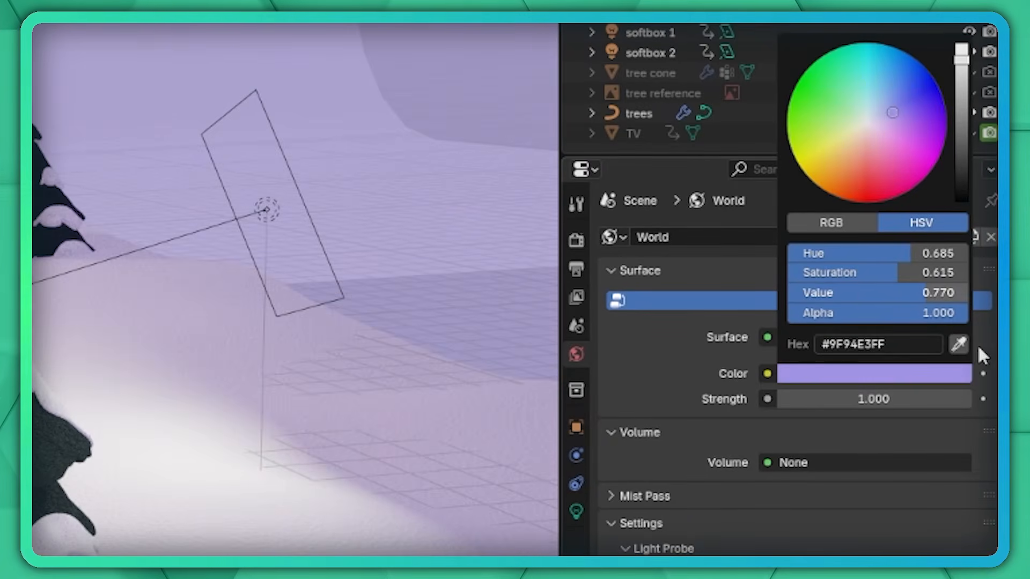
mouse_move(914, 259)
mouse_down()
mouse_move(883, 253)
mouse_move(904, 252)
mouse_up()
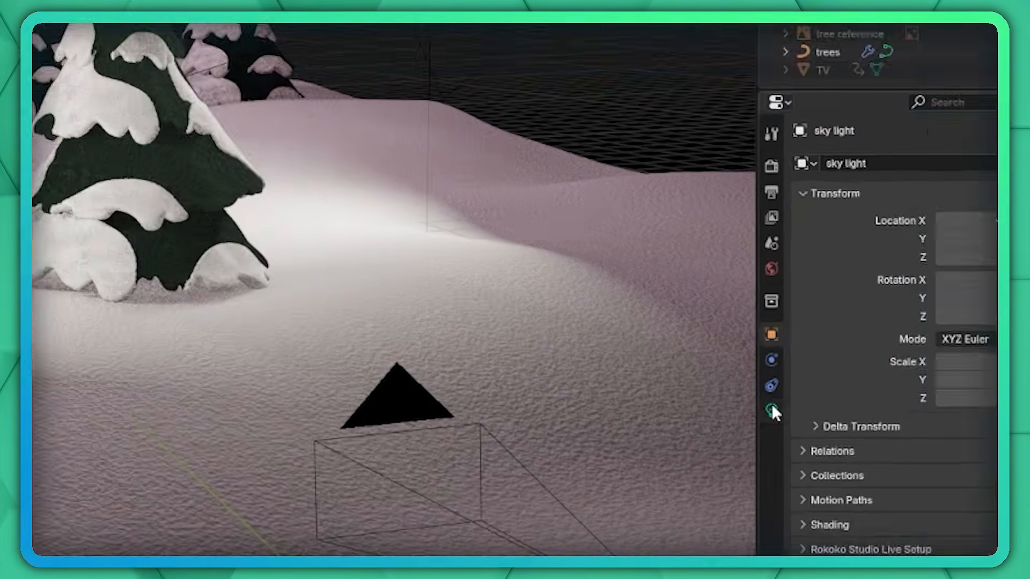
click(772, 408)
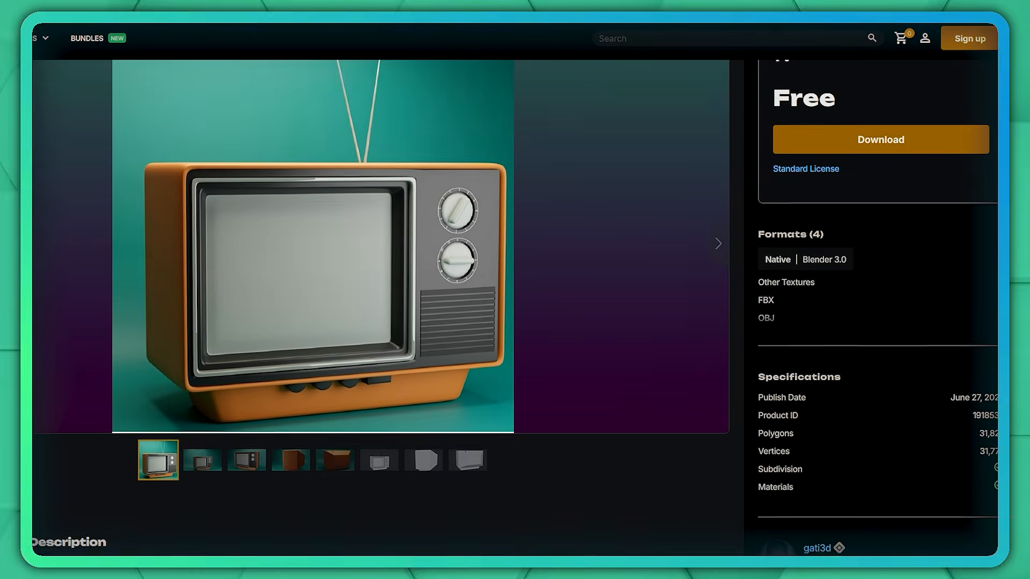
Browse the preview images of the free Retro TV model on the model download website.
scroll(515, 287, down, 1)
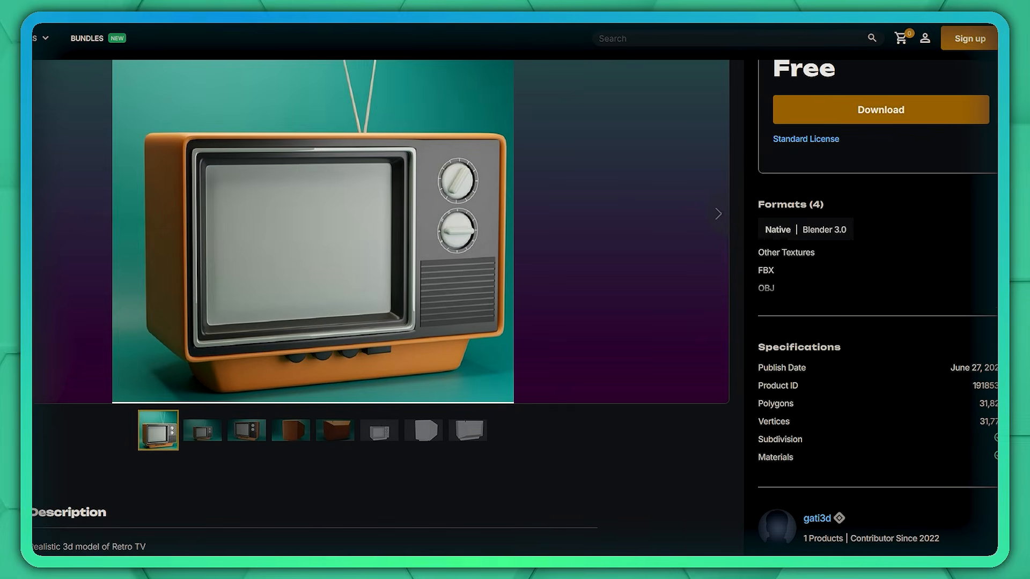
click(718, 217)
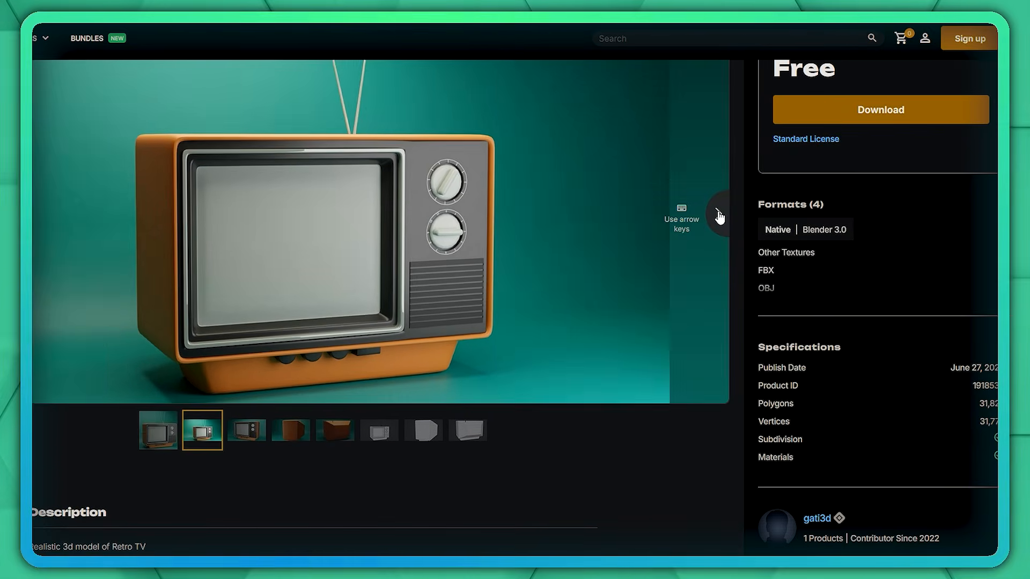
click(717, 217)
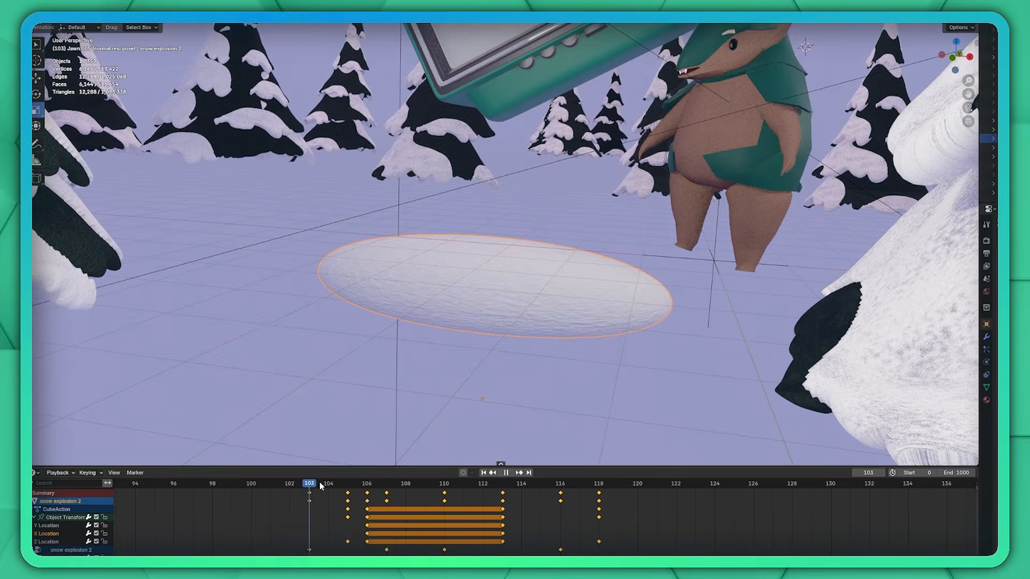
Scrub the timeline around frame 109 in Blender to review the snow explosion animation in front of the TV.
drag(319, 483, 599, 485)
drag(533, 487, 434, 482)
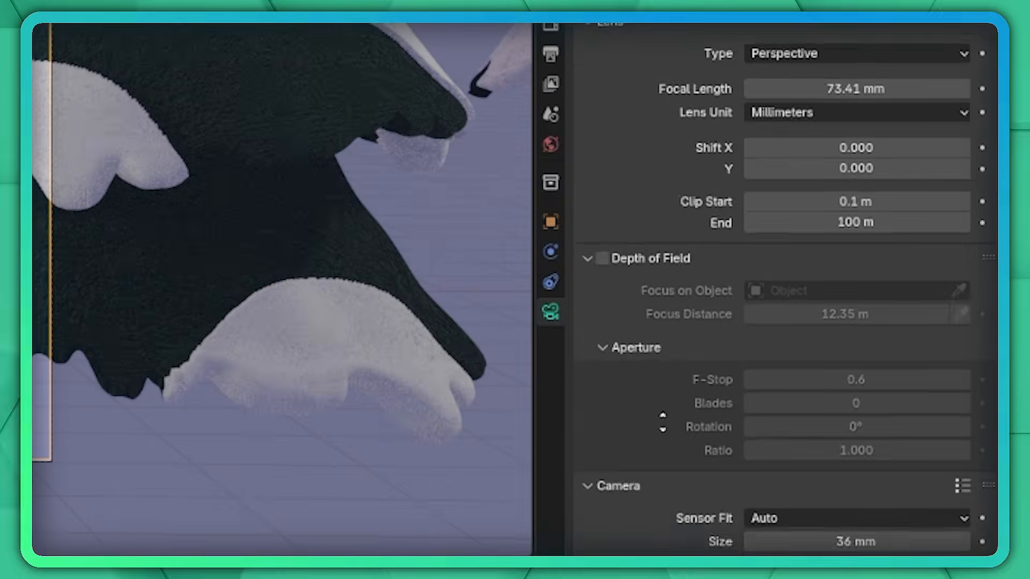
Enable depth of field on the camera and set its focus distance to 21.79 m.
scroll(783, 290, down, 8)
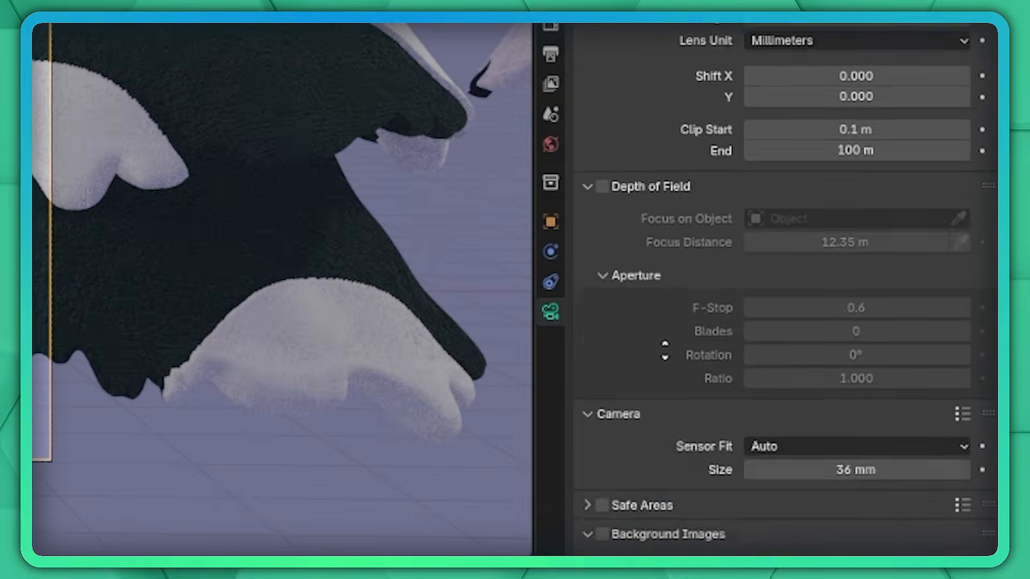
scroll(631, 168, up, 8)
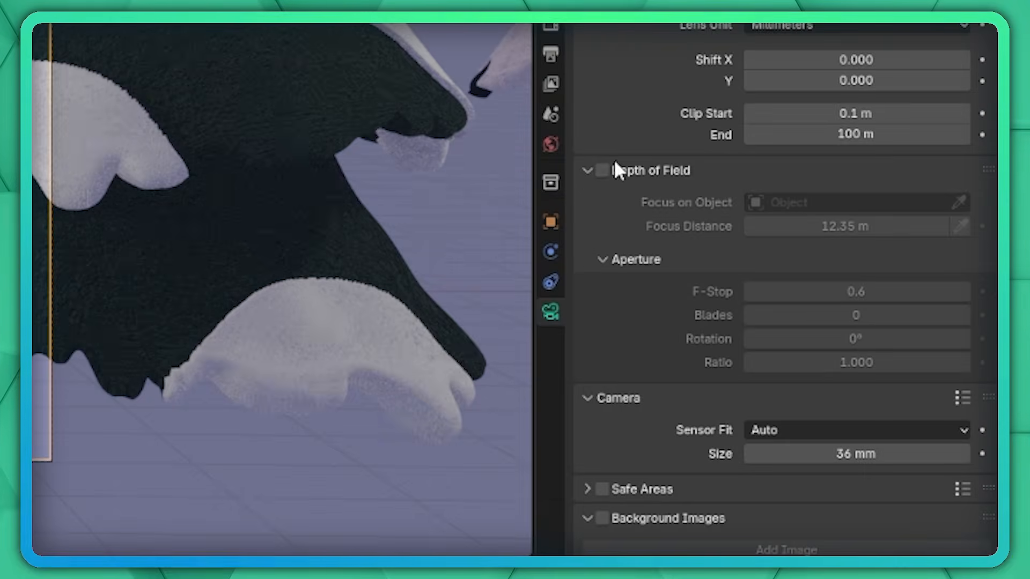
click(603, 170)
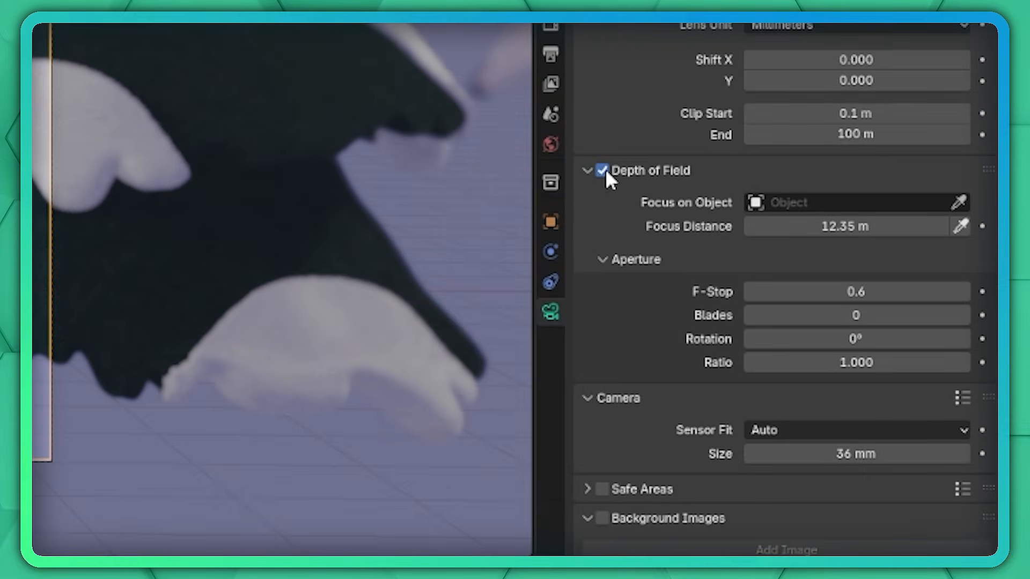
drag(845, 226, 836, 227)
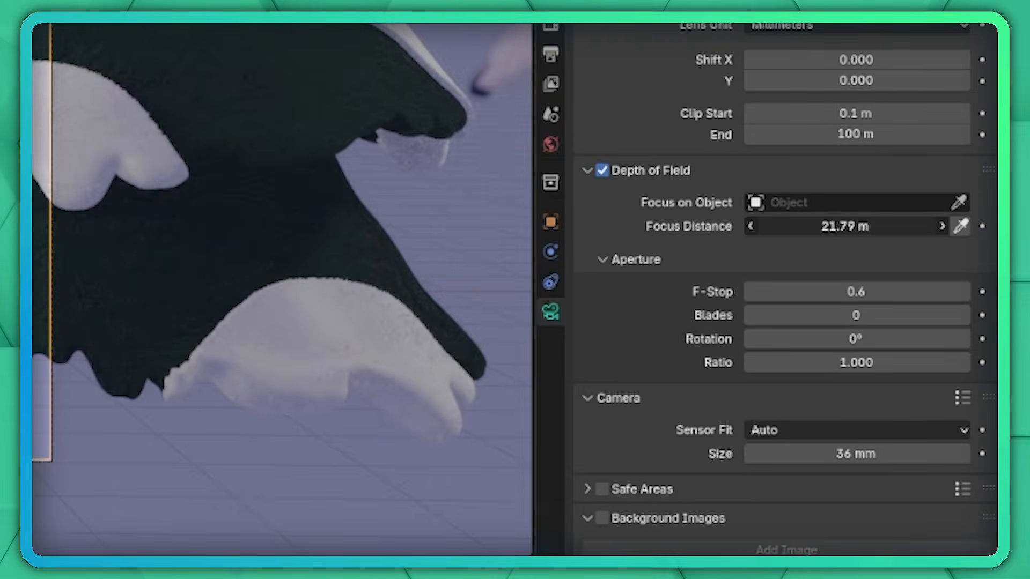